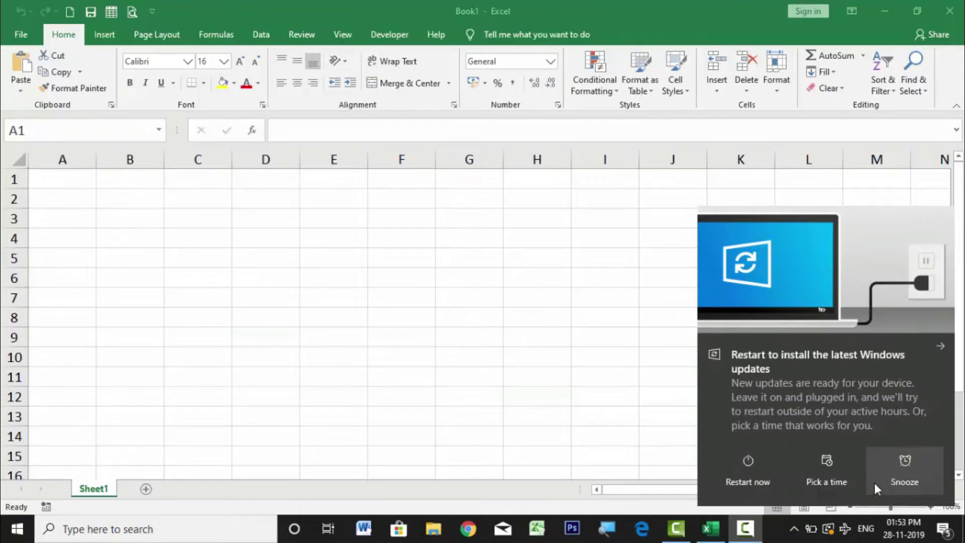
# Dismiss the Windows update notification and return to the blank worksheet
pyautogui.click(943, 347)
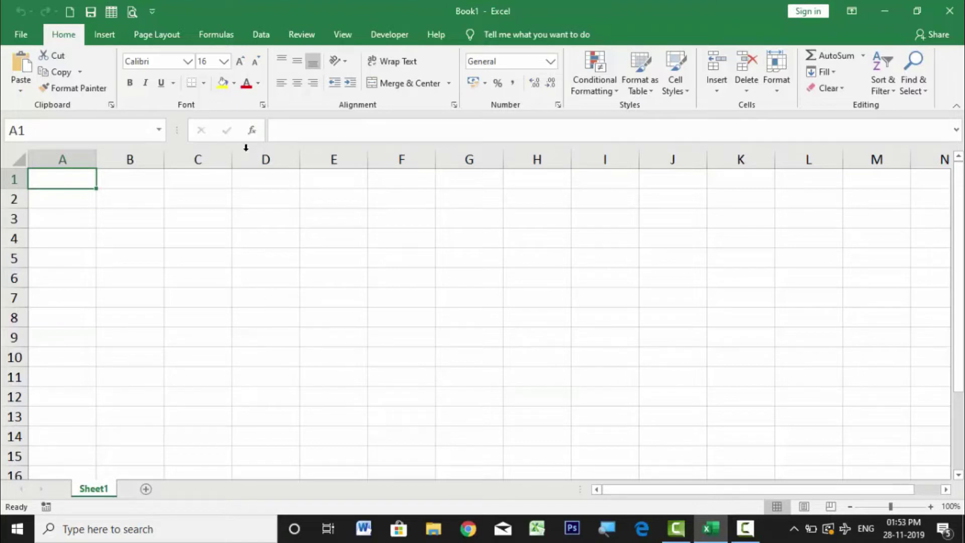
pyautogui.click(243, 196)
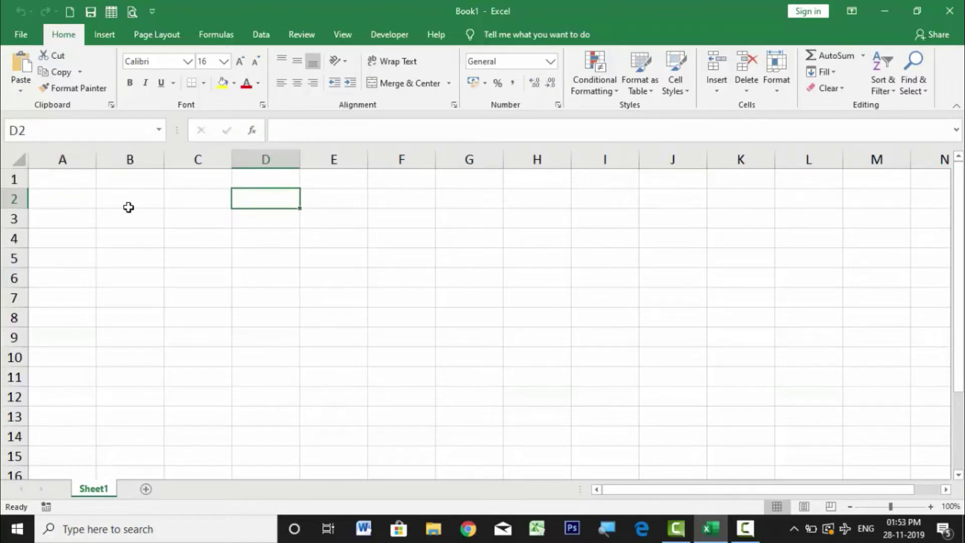
# Select columns A, B and G and rows 1 and 2 in turn to examine the sheet's column and row structure
pyautogui.click(71, 159)
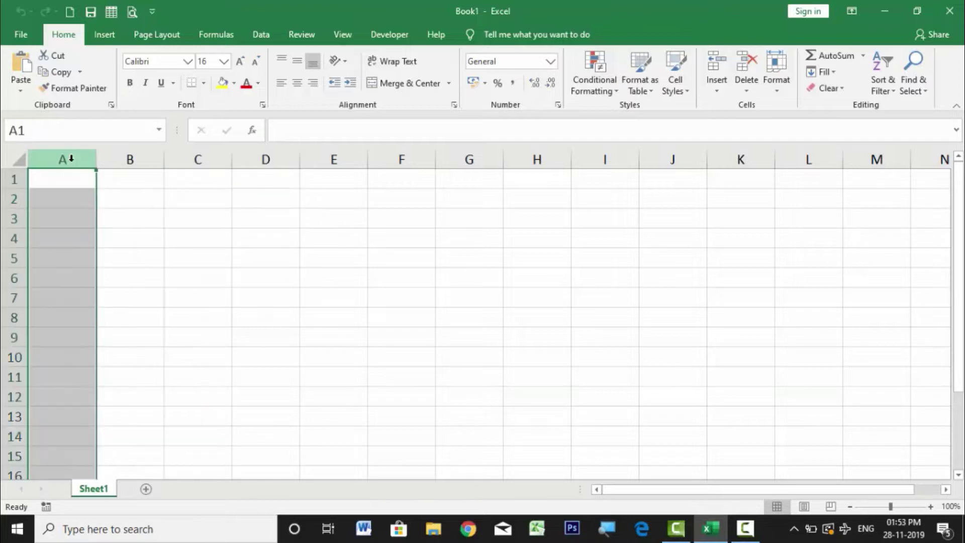
pyautogui.click(129, 159)
pyautogui.moveTo(91, 158)
pyautogui.mouseDown()
pyautogui.moveTo(77, 161)
pyautogui.moveTo(468, 161)
pyautogui.mouseUp()
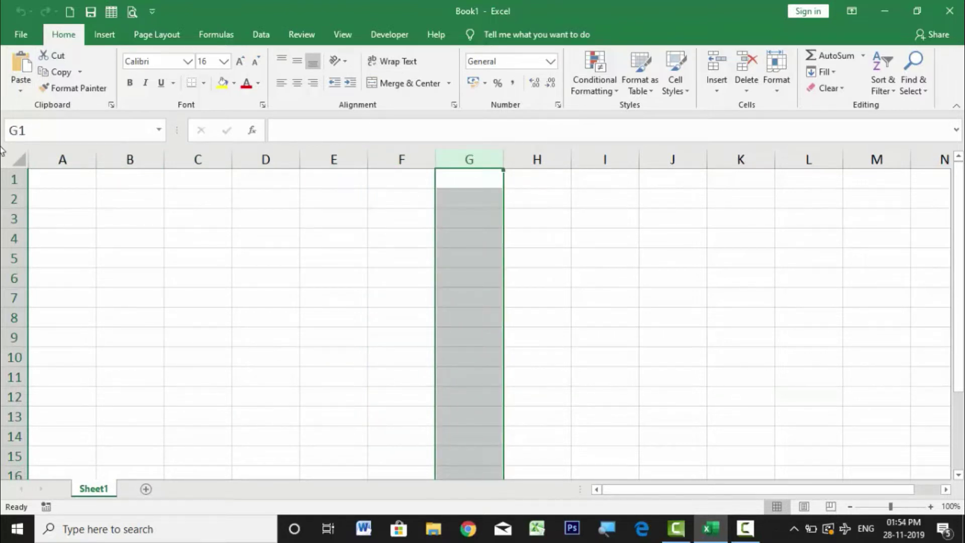
pyautogui.click(15, 179)
pyautogui.click(15, 199)
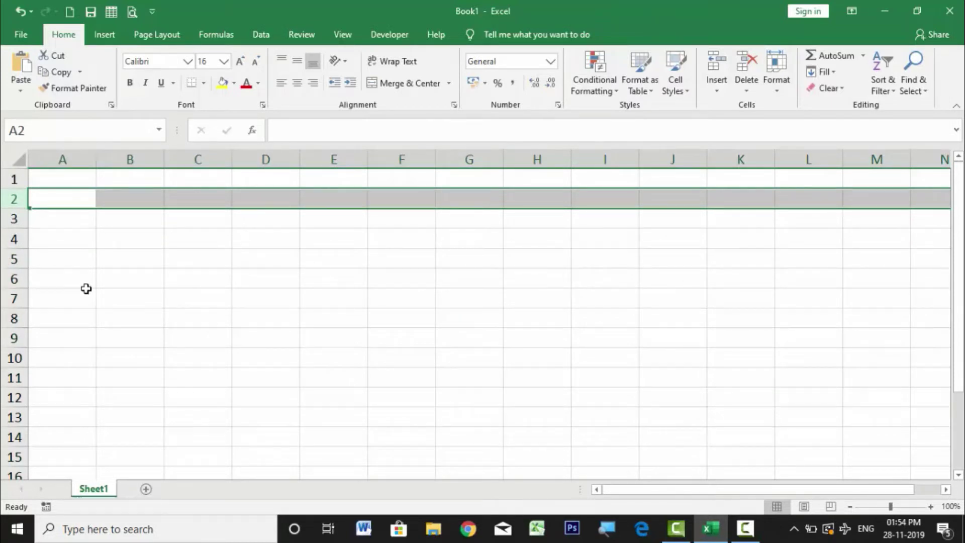
# Select cells D3, F2 and B2 among others to examine how each cell's address is shown
pyautogui.click(252, 214)
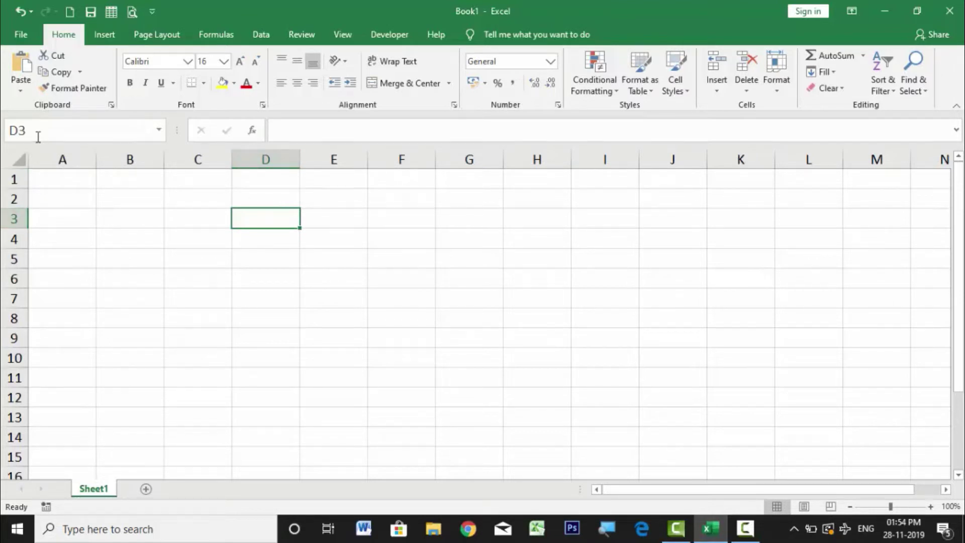
pyautogui.click(39, 134)
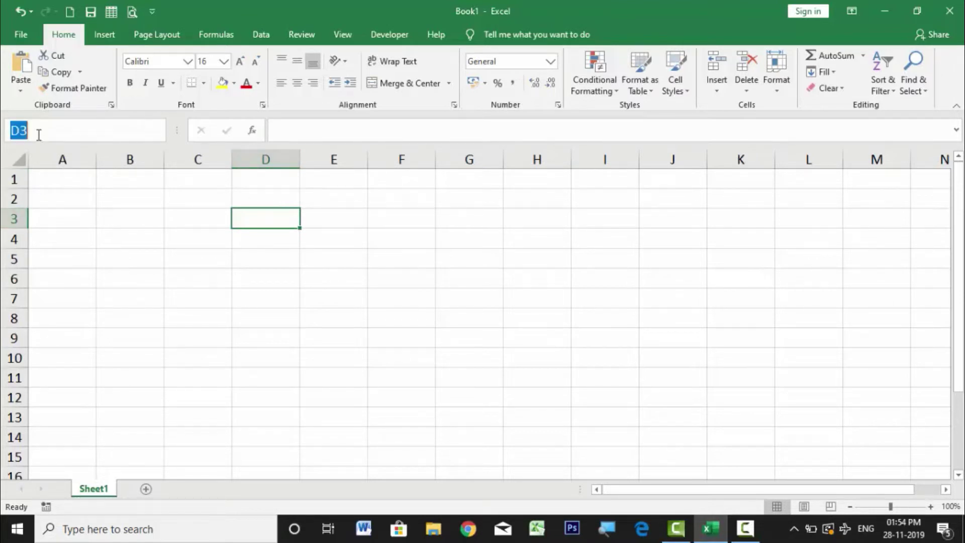
pyautogui.click(432, 199)
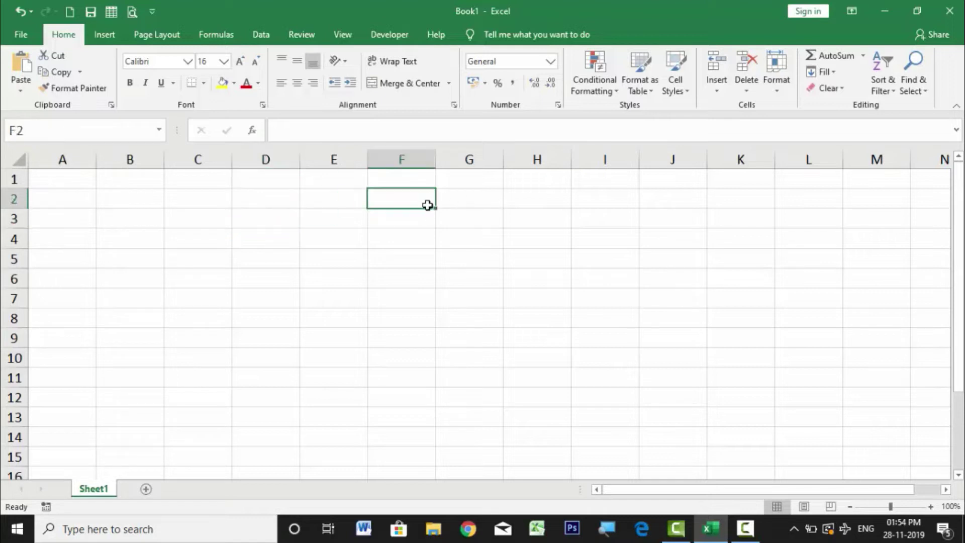
pyautogui.click(255, 232)
pyautogui.click(103, 199)
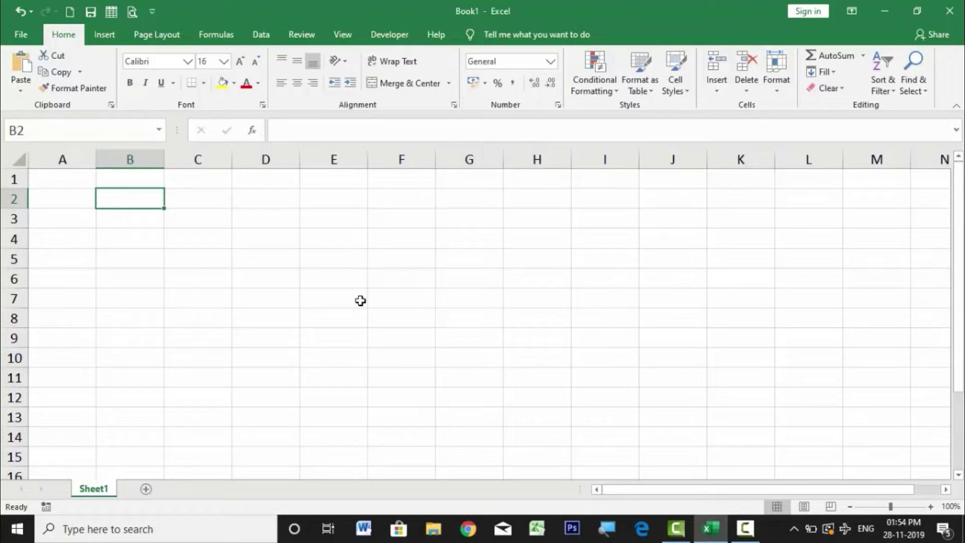
# Move the active cell from E5 down two rows and back up column E to examine cell navigation
pyautogui.click(332, 251)
pyautogui.press('Down')
pyautogui.press('Down')
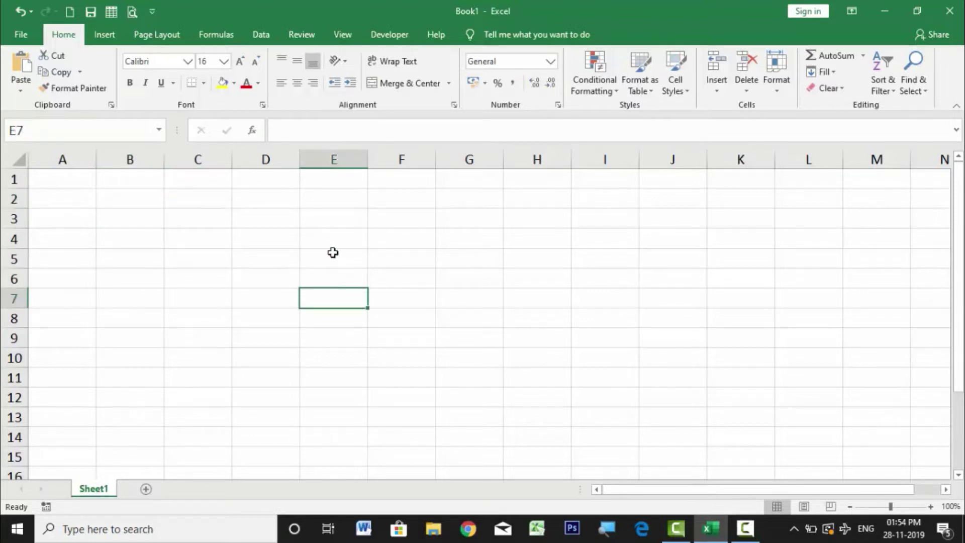
pyautogui.press('Up')
pyautogui.press('Up')
pyautogui.press('Up')
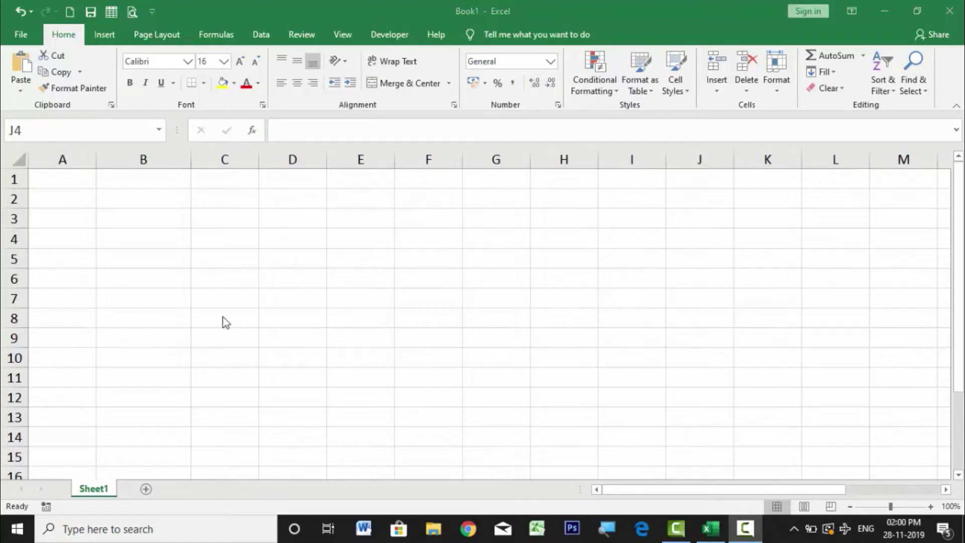
# Enter the column headers Roll_No in A1 and Student_name in B1
pyautogui.click(66, 180)
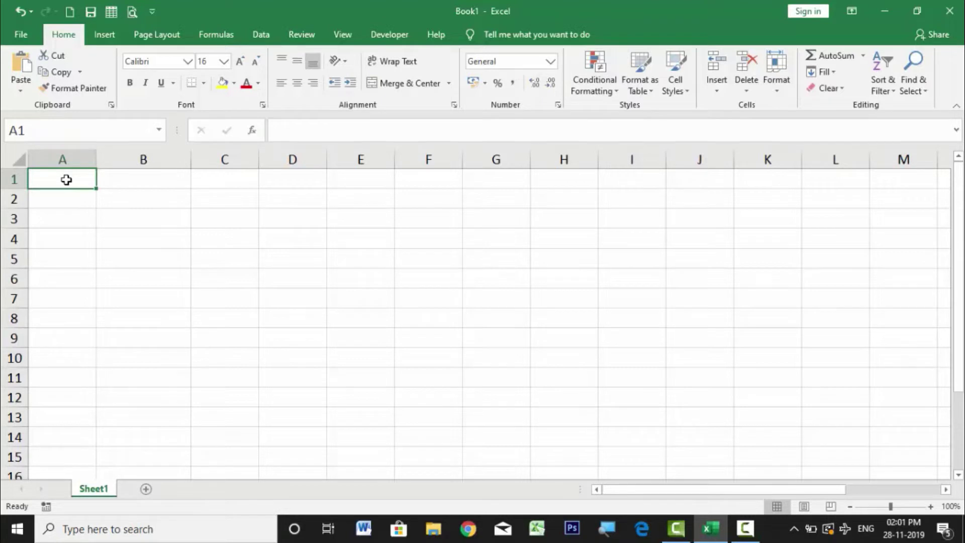
pyautogui.write('Rol')
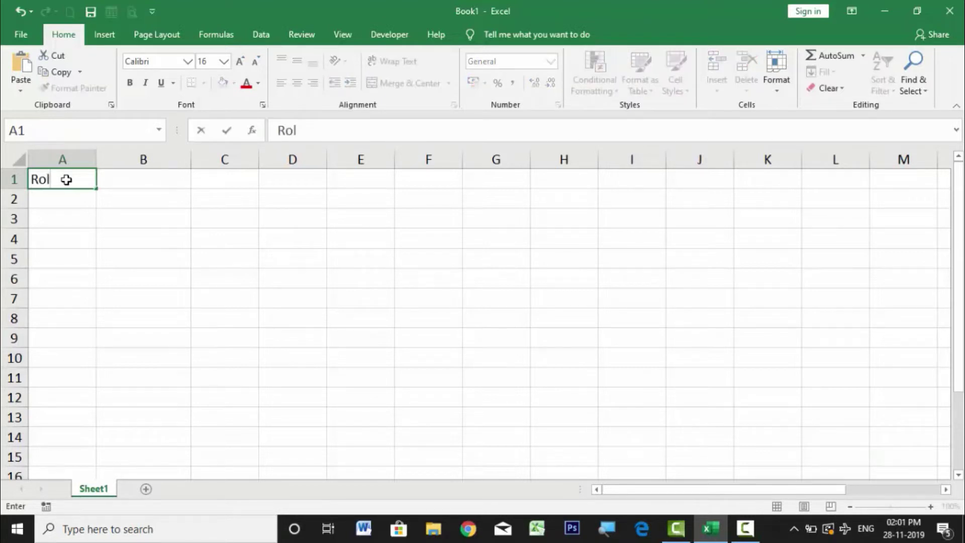
pyautogui.write('l_No')
pyautogui.press('Tab')
pyautogui.write('Studen')
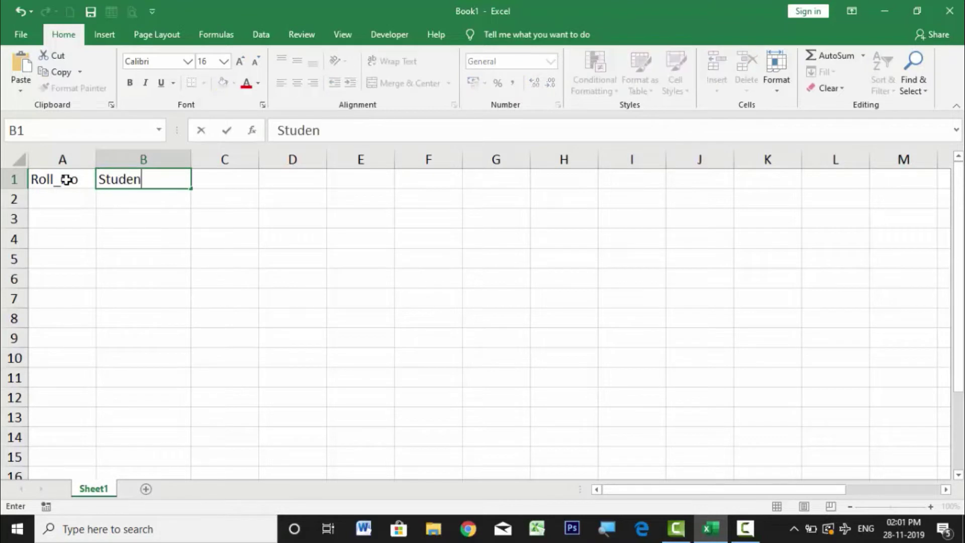
pyautogui.write('t_namer')
pyautogui.press('BackSpace')
pyautogui.press('Tab')
# Enter the headers Std, Div and Exam in cells C1 to E1
pyautogui.write('Std')
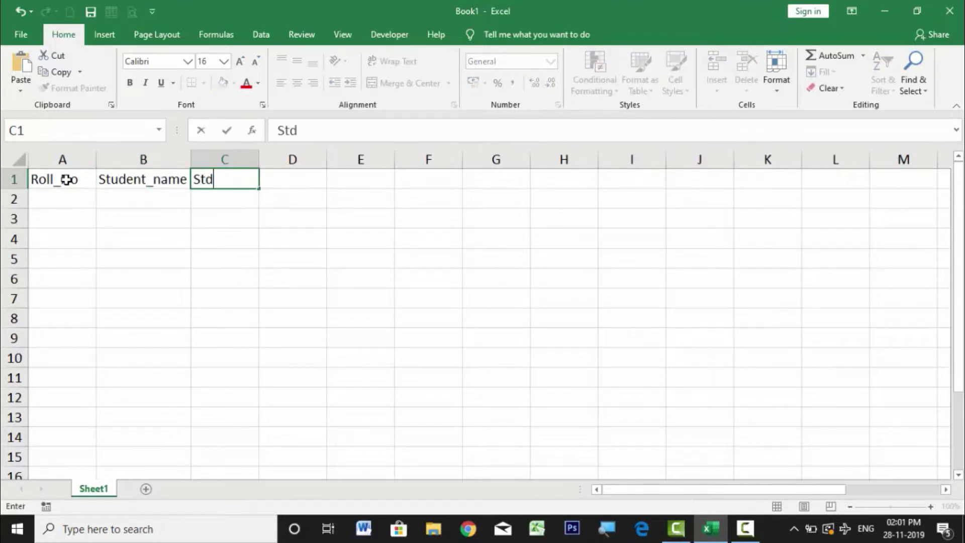
pyautogui.press('Tab')
pyautogui.write('Div')
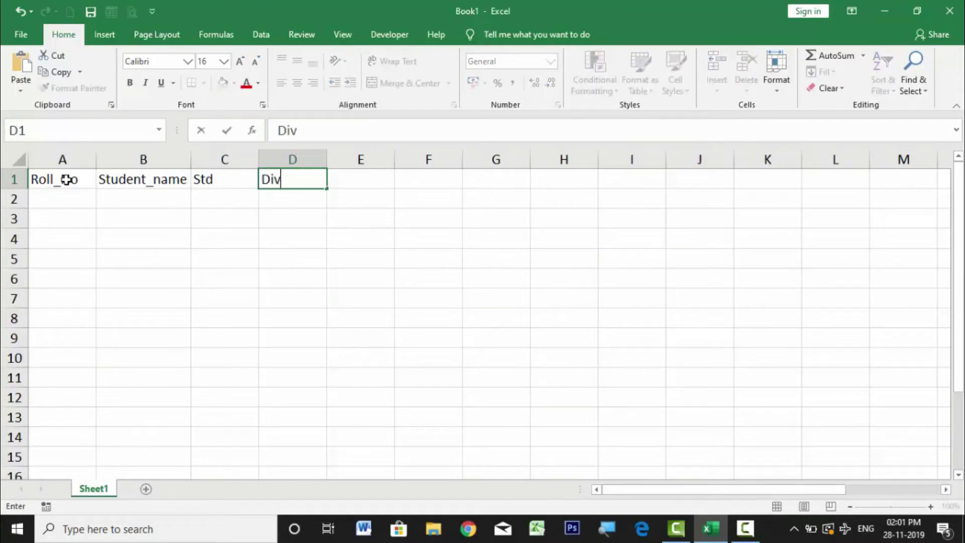
pyautogui.press('Tab')
pyautogui.write('Exam')
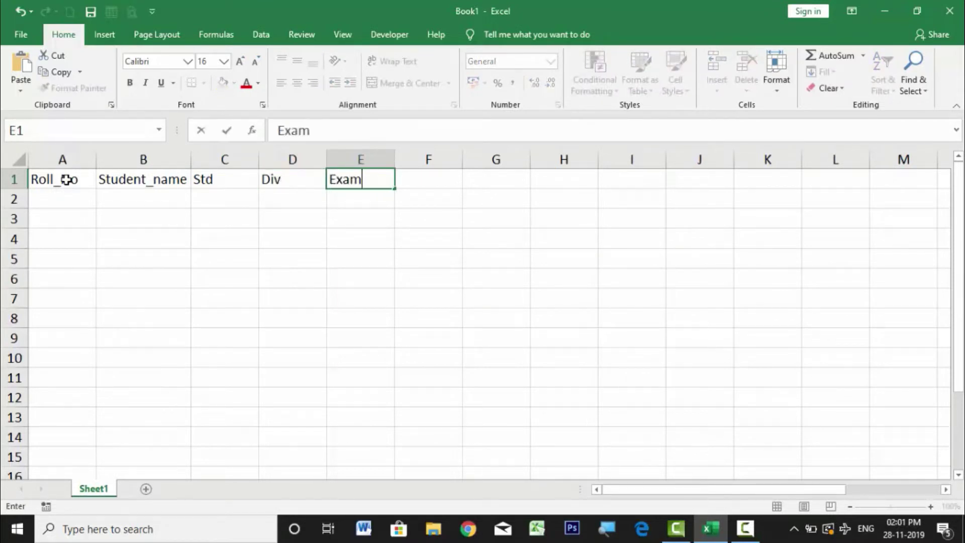
pyautogui.press('Tab')
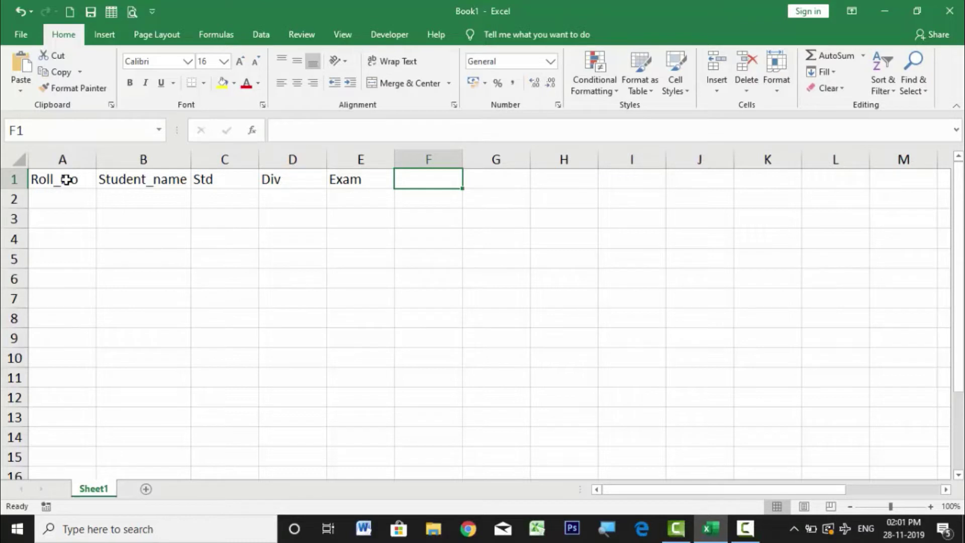
# Enter the subject headers English in F1 and Hindi in G1
pyautogui.write('English')
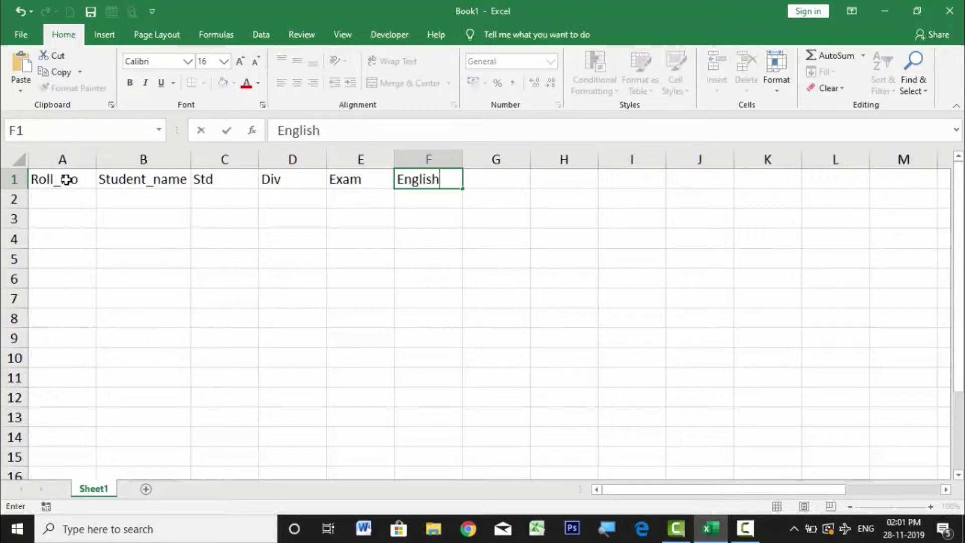
pyautogui.press('Tab')
pyautogui.write('Hindi')
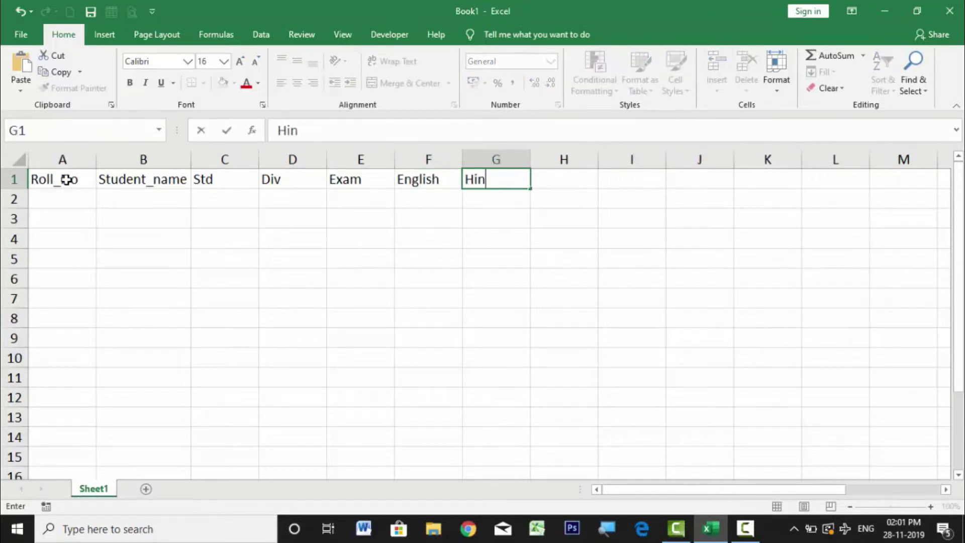
pyautogui.press('Tab')
pyautogui.press('pagedown')
pyautogui.press('Up')
pyautogui.press('Up')
pyautogui.press('Up')
pyautogui.press('Up')
pyautogui.press('Up')
pyautogui.press('Up')
pyautogui.press('Up')
pyautogui.press('Up')
pyautogui.press('Up')
pyautogui.press('Up')
pyautogui.press('Up')
pyautogui.press('Up')
pyautogui.press('Up')
pyautogui.press('Up')
pyautogui.press('Up')
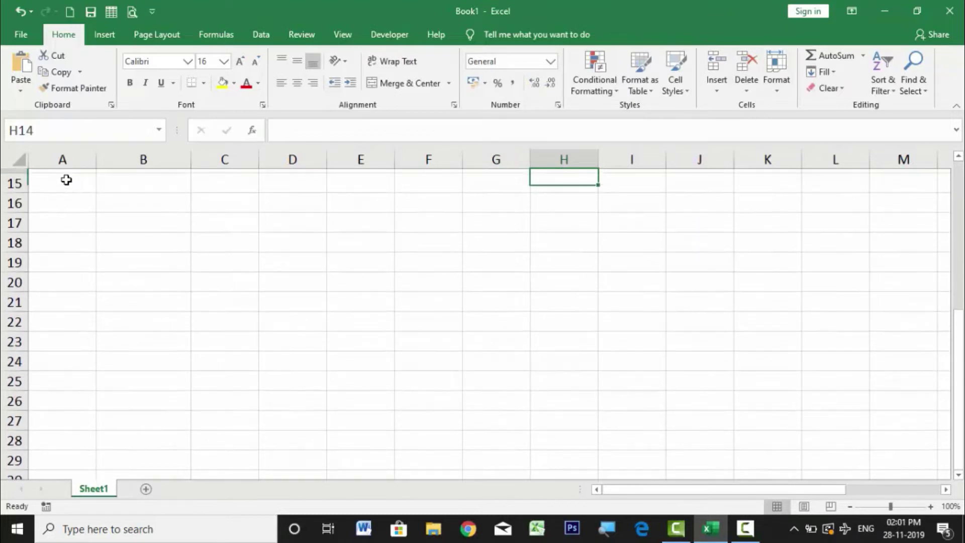
# Enter the subject headers Marathi, Maths, Science and Soc Science in cells H1 to K1
pyautogui.write('Marathi')
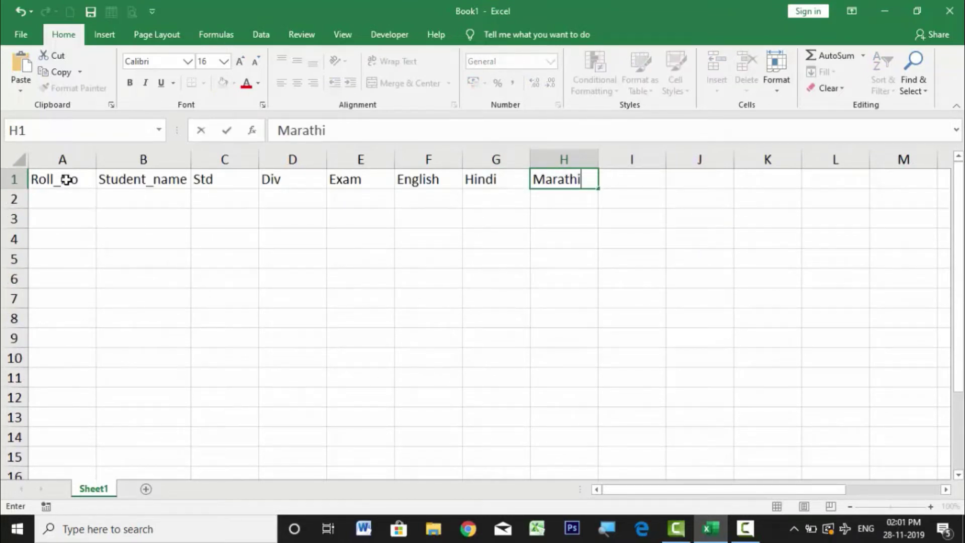
pyautogui.press('Tab')
pyautogui.write('Maths')
pyautogui.press('Tab')
pyautogui.write('Science')
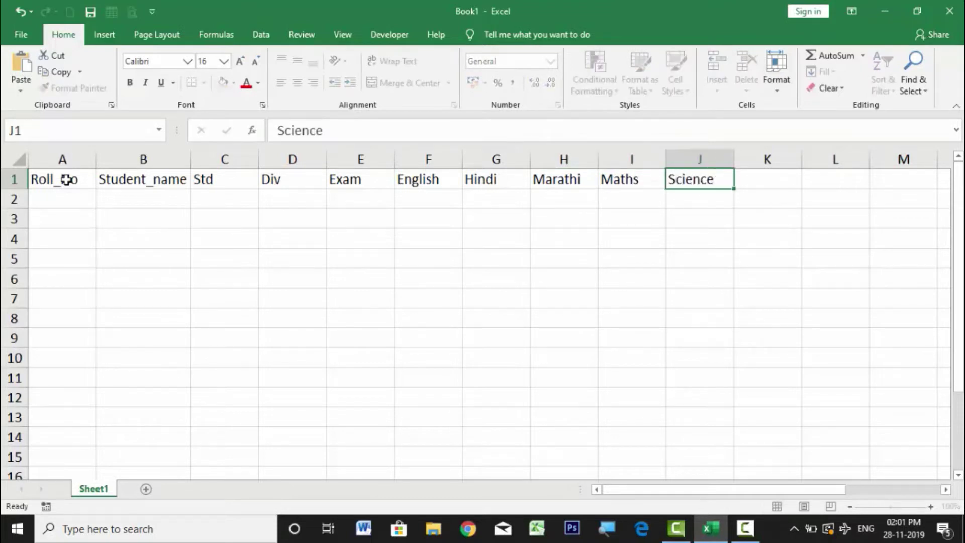
pyautogui.press('Tab')
pyautogui.write('S')
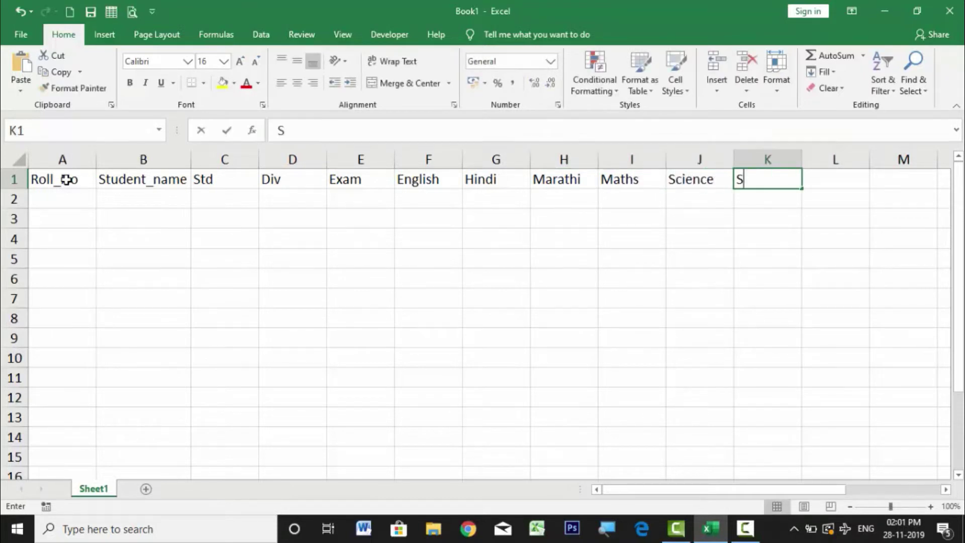
pyautogui.write('oc Science')
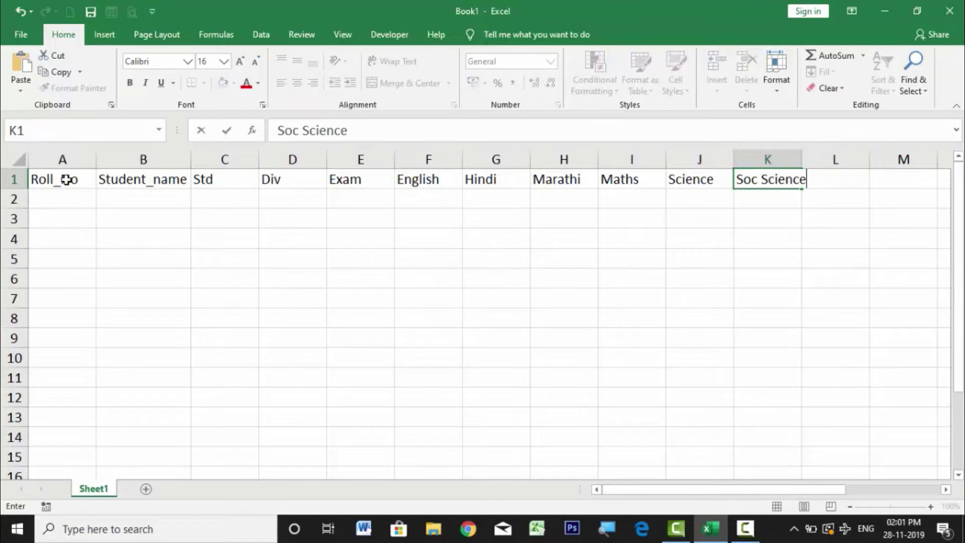
pyautogui.press('Tab')
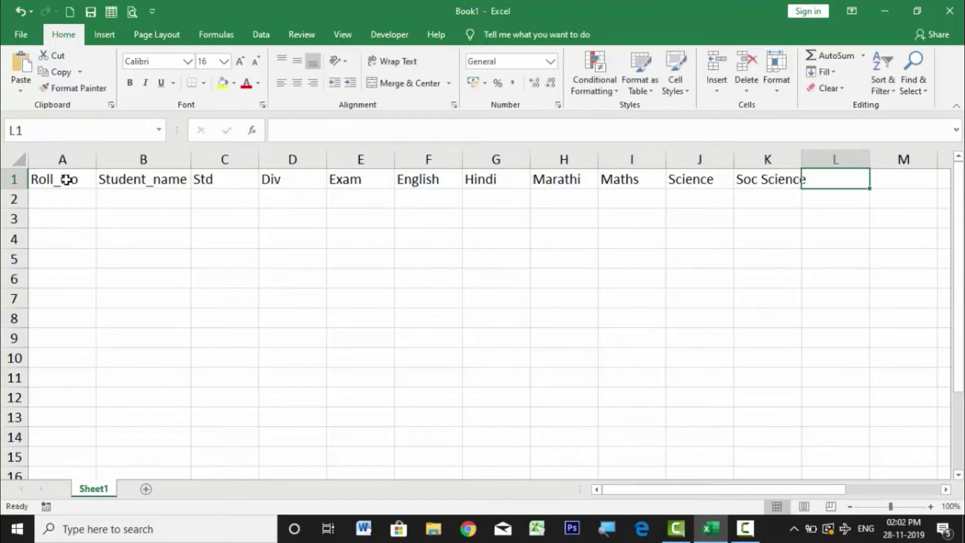
# Enter the result headers Total in L1 and Percentage in M1
pyautogui.write('Total')
pyautogui.press('Tab')
pyautogui.write('P')
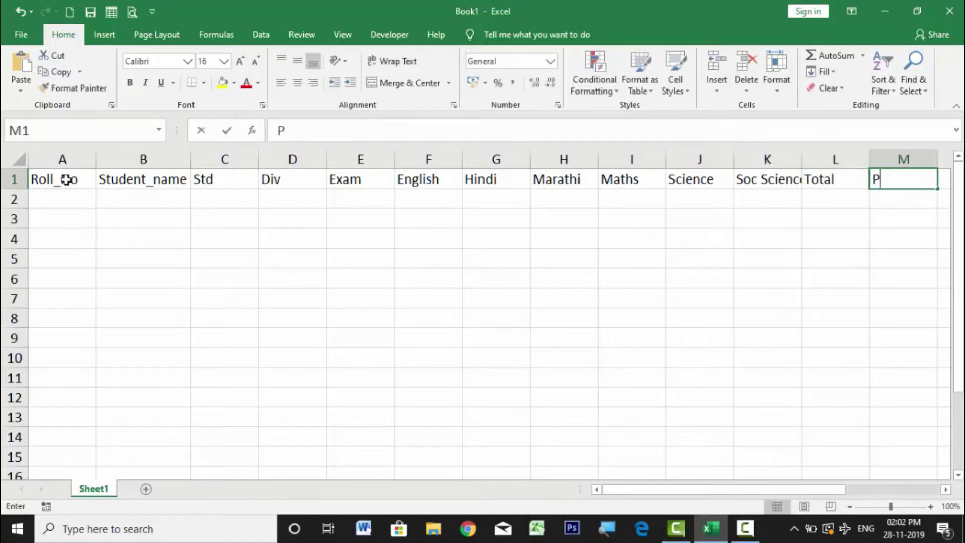
pyautogui.write('ercentage')
pyautogui.press('Tab')
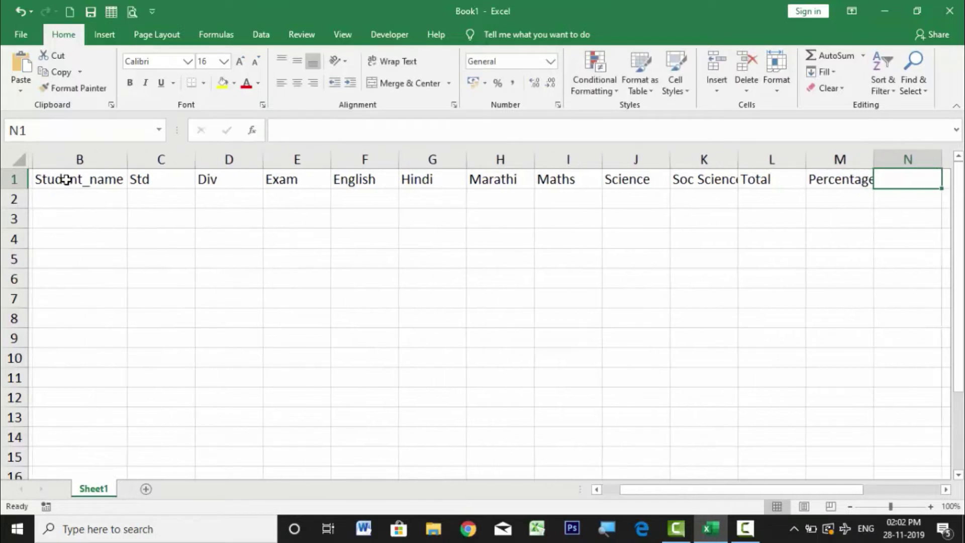
# Enter the headers Pass_fail in N1 and Pass_Fail2 in O1
pyautogui.write('Pass_fail')
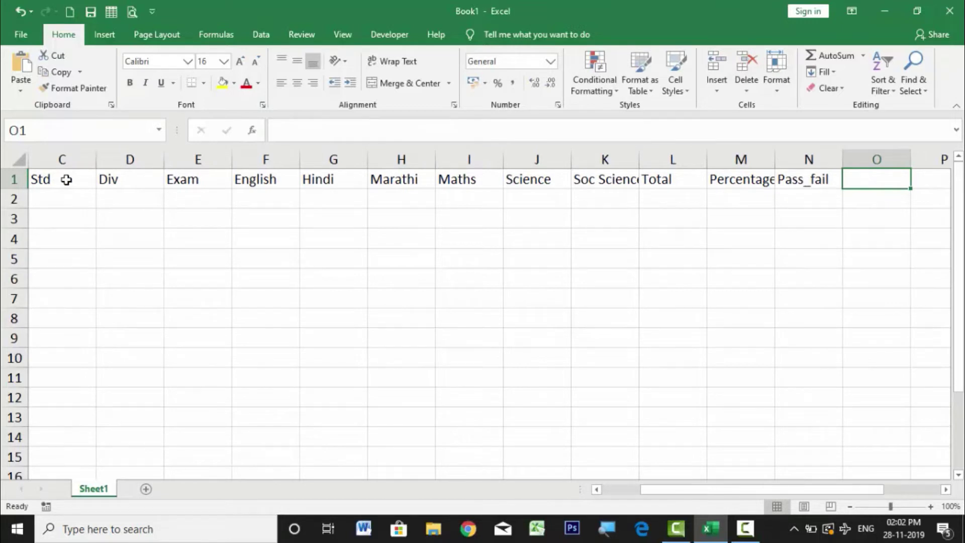
pyautogui.write('Pass')
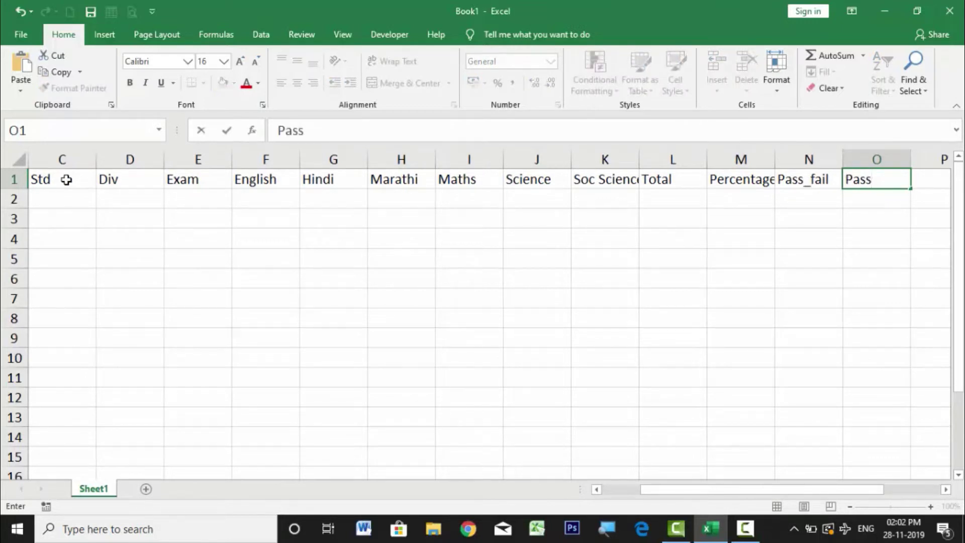
pyautogui.write('_Fail2')
pyautogui.press('Tab')
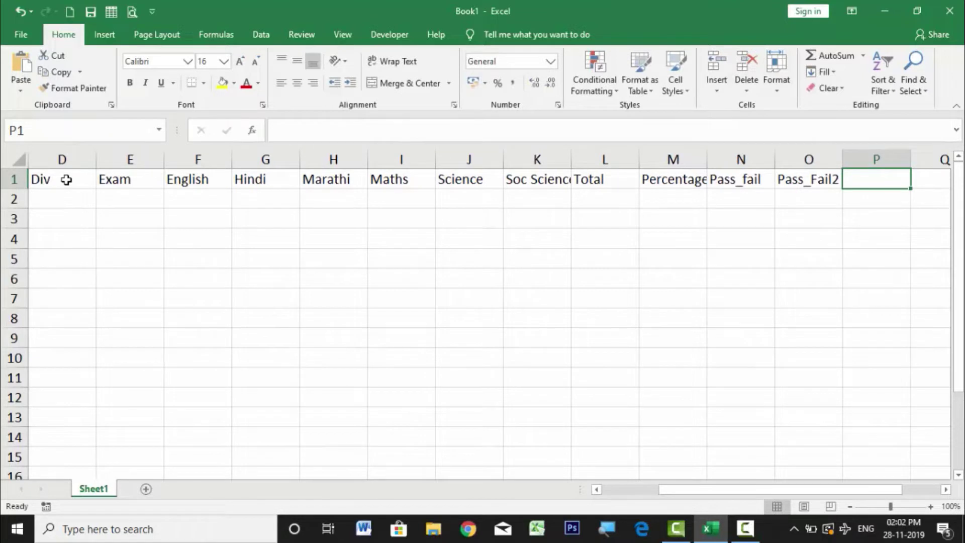
# Enter the headers Rank, Grade and Remark in cells P1 to R1
pyautogui.write('Rank')
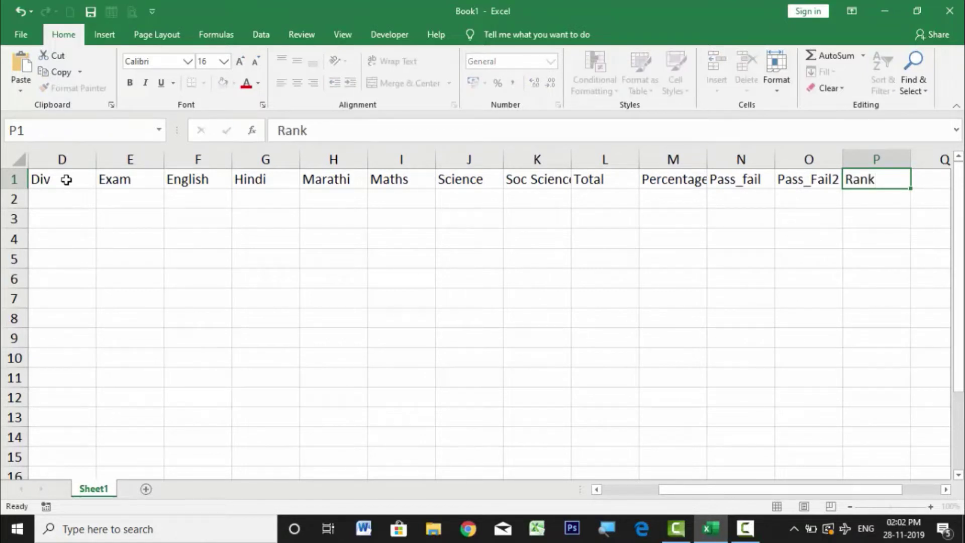
pyautogui.press('Tab')
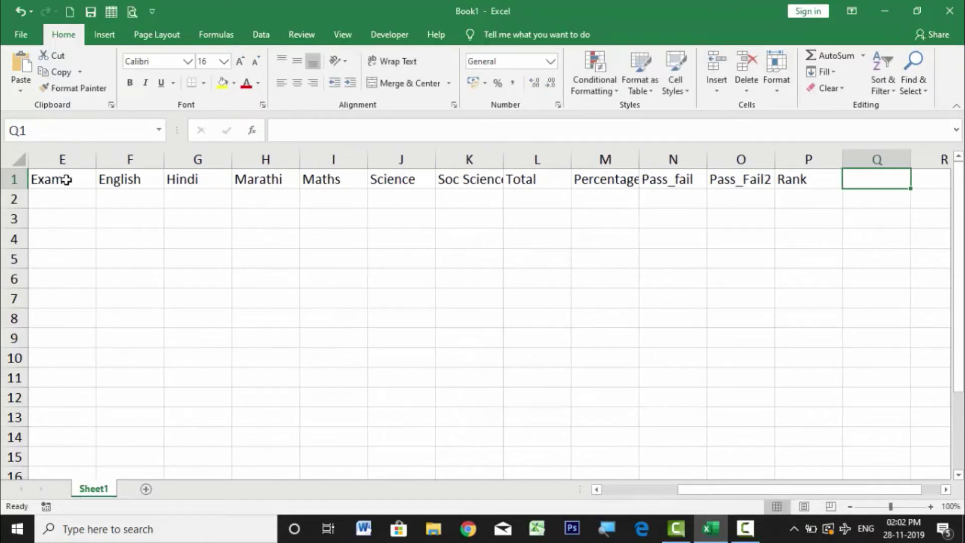
pyautogui.write('Grade')
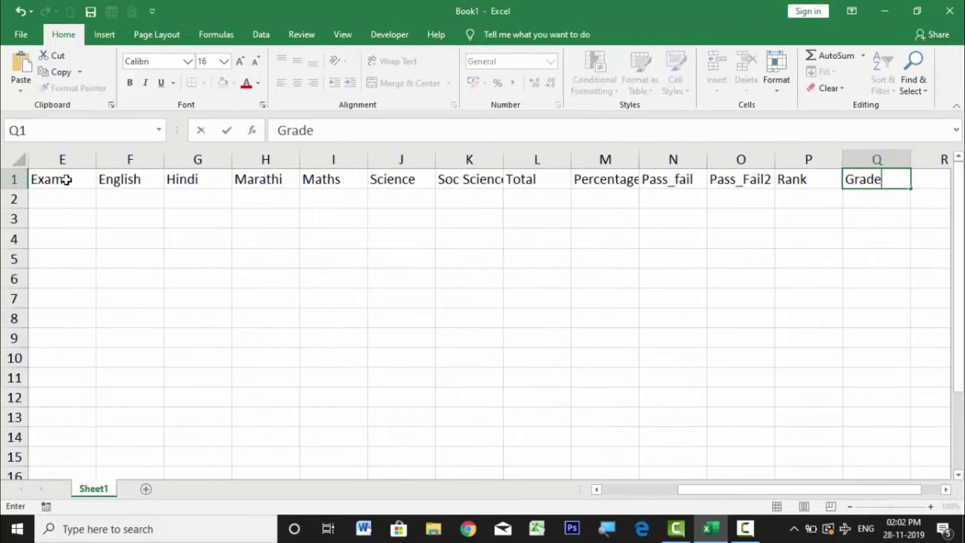
pyautogui.press('Tab')
pyautogui.write('Remark')
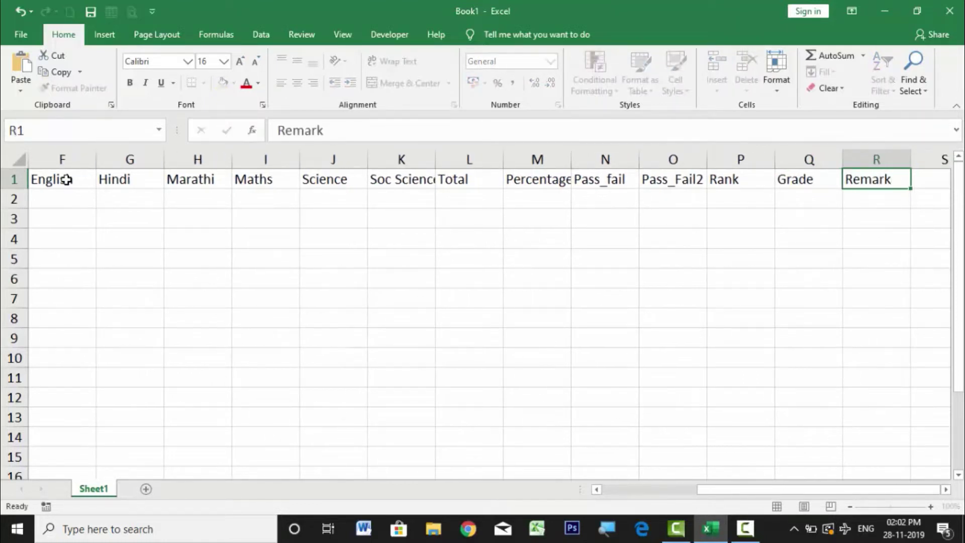
# Enter roll numbers 1 and 2 in cells A2 and A3 and extend the series down to 19 in A20
pyautogui.press('Tab')
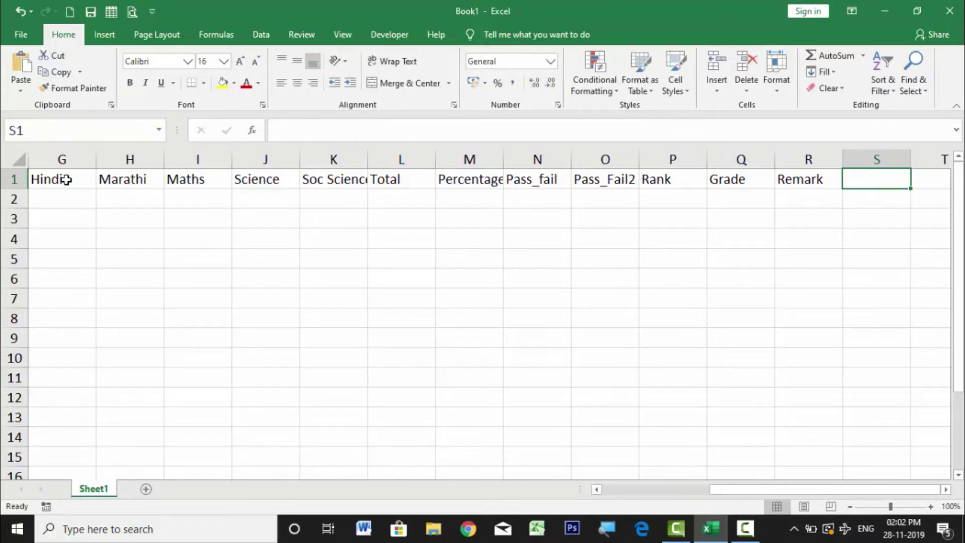
pyautogui.press('Left')
pyautogui.press('Left')
pyautogui.press('Left')
pyautogui.press('Left')
pyautogui.press('Left')
pyautogui.press('Left')
pyautogui.press('Left')
pyautogui.press('Left')
pyautogui.press('Left')
pyautogui.press('Left')
pyautogui.press('Left')
pyautogui.press('Left')
pyautogui.press('Left')
pyautogui.press('Left')
pyautogui.press('Left')
pyautogui.press('Left')
pyautogui.press('Left')
pyautogui.press('Left')
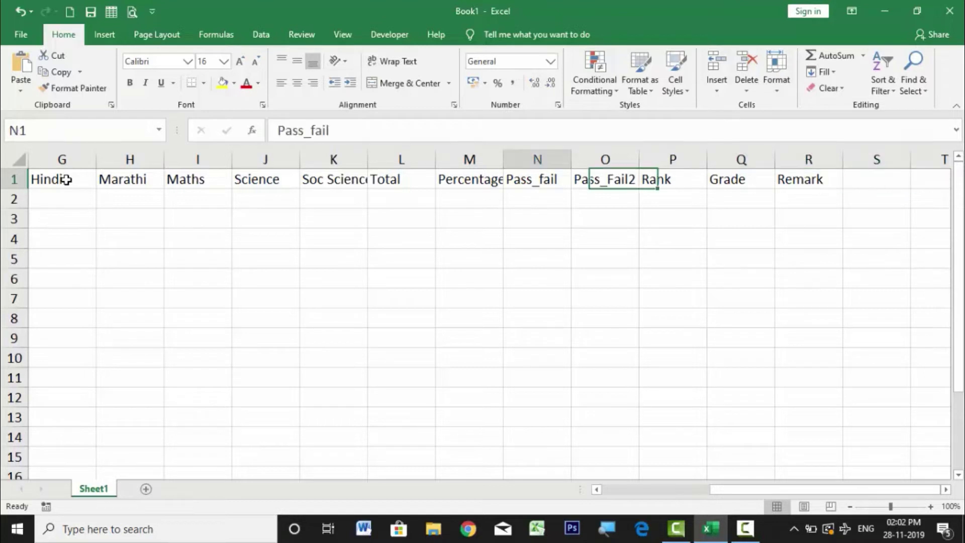
pyautogui.press('Down')
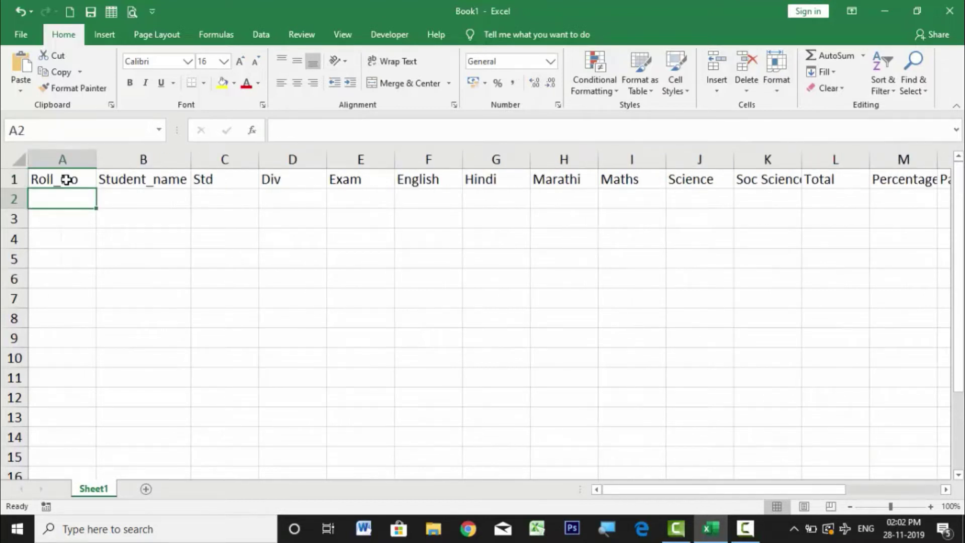
pyautogui.write('1')
pyautogui.press('Return')
pyautogui.write('2')
pyautogui.press('Return')
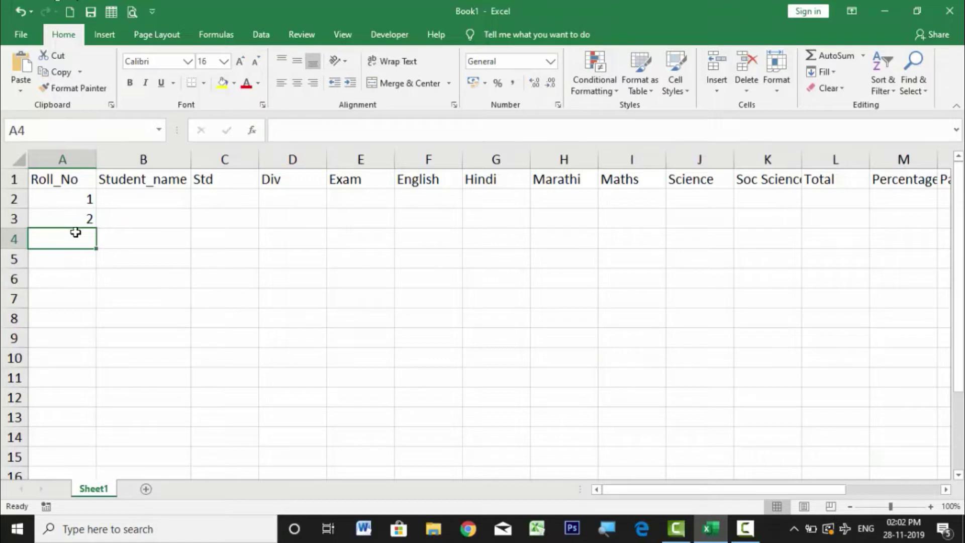
pyautogui.click(60, 197)
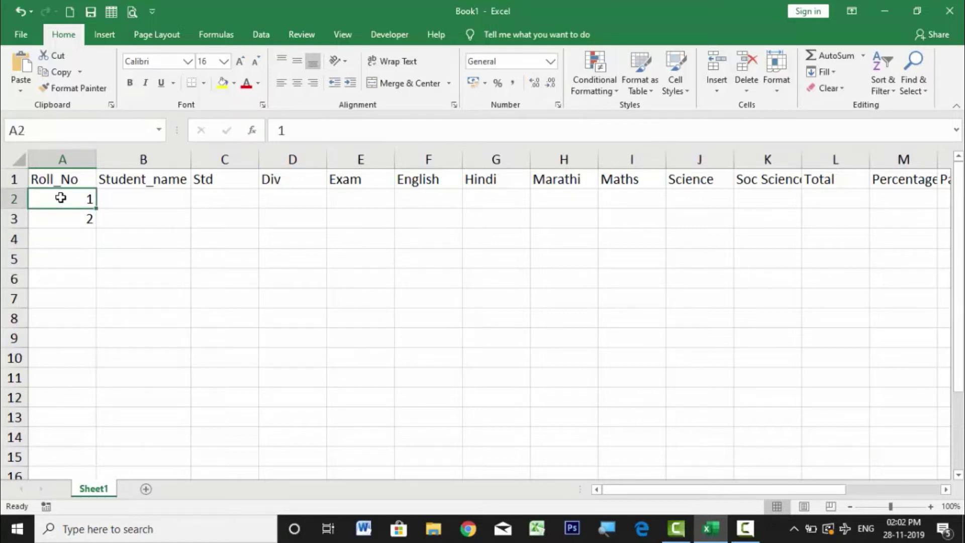
pyautogui.moveTo(61, 197); pyautogui.dragTo(63, 222)
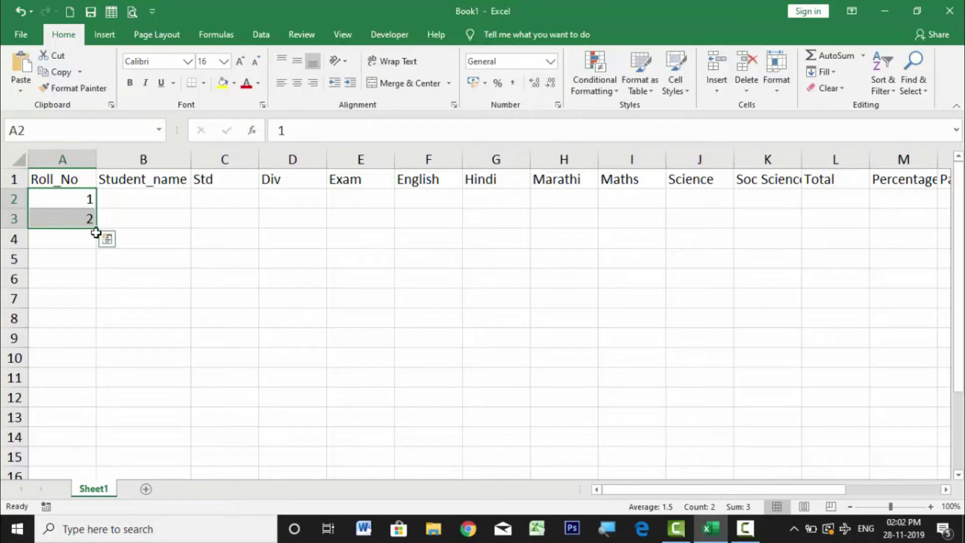
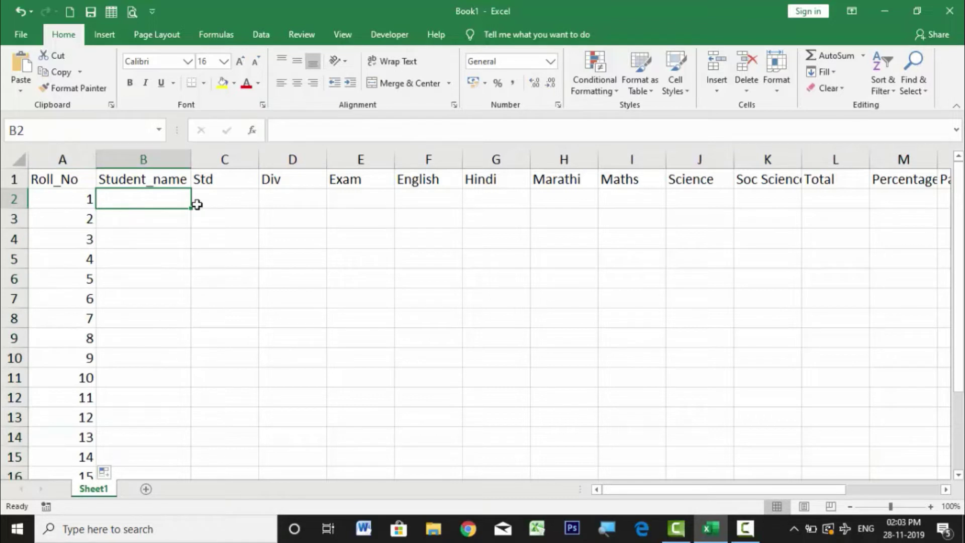
# Enter Student 001 as the first student name in cell B2
pyautogui.write('Student')
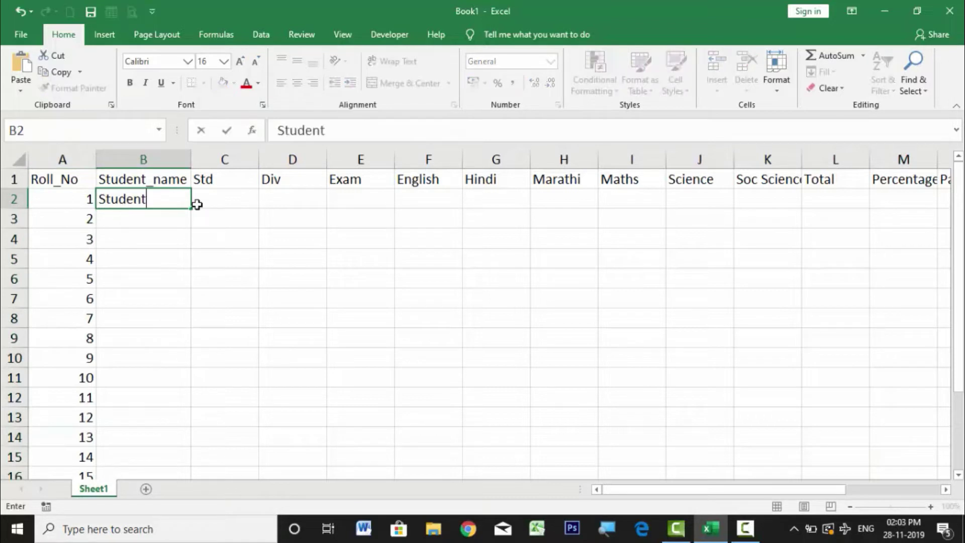
pyautogui.write(' 001')
pyautogui.press('Return')
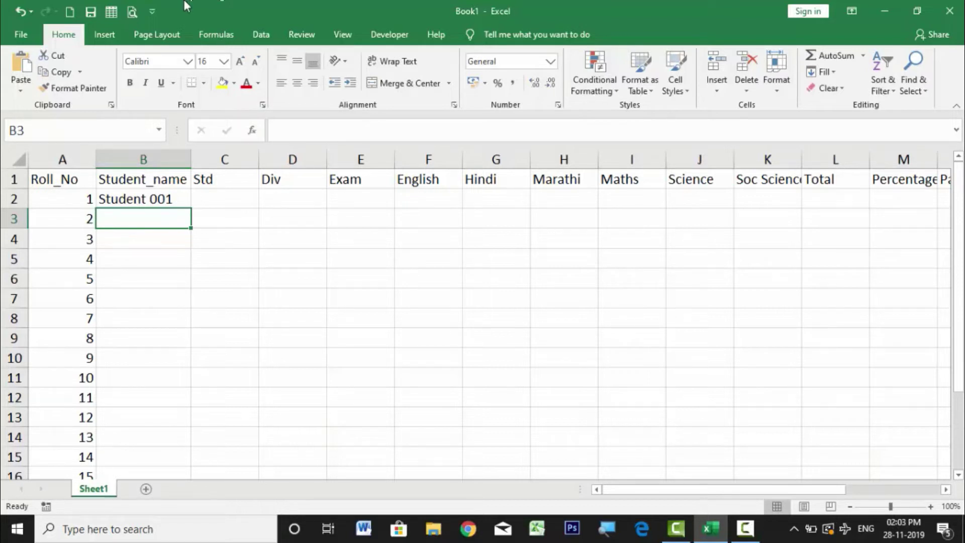
pyautogui.click(408, 279)
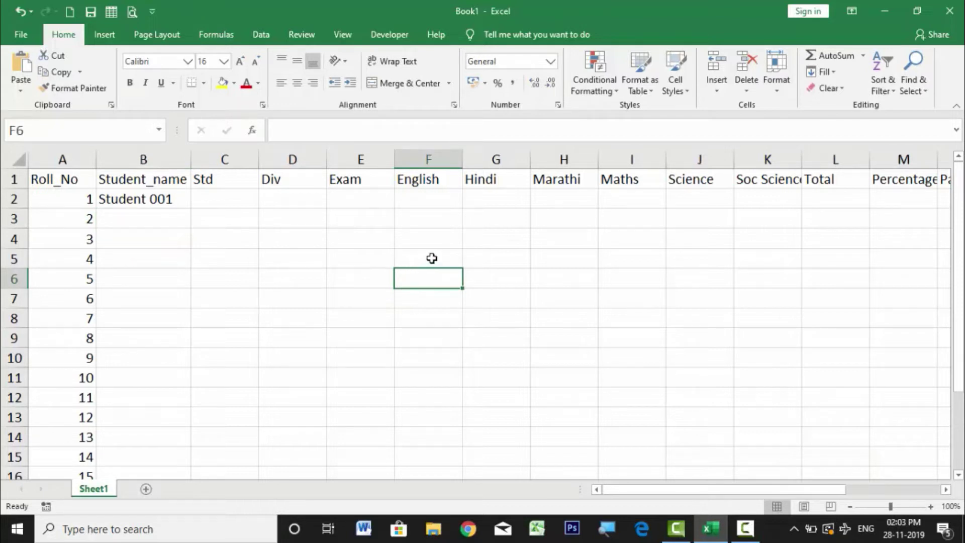
pyautogui.moveTo(431, 259); pyautogui.dragTo(432, 238)
pyautogui.moveTo(407, 269); pyautogui.dragTo(246, 258)
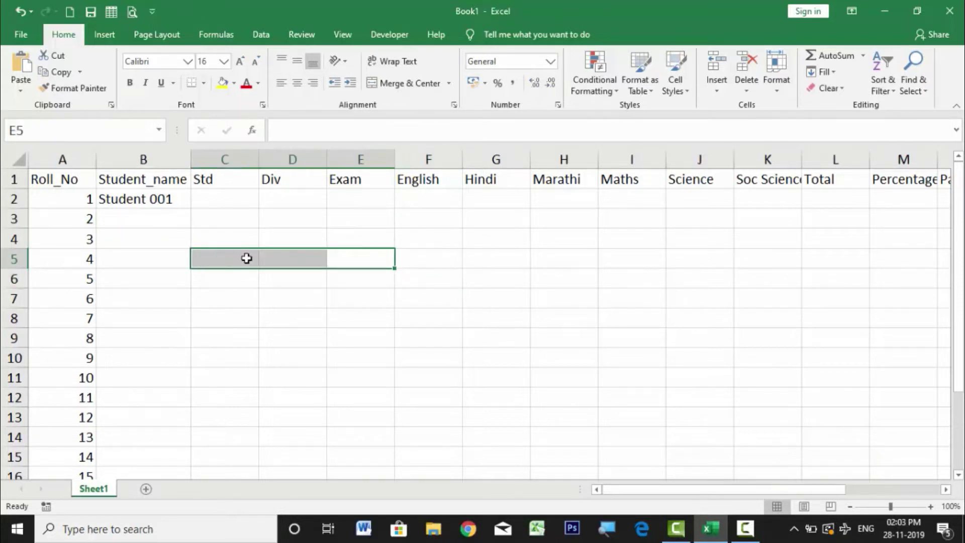
pyautogui.moveTo(434, 282); pyautogui.dragTo(430, 345)
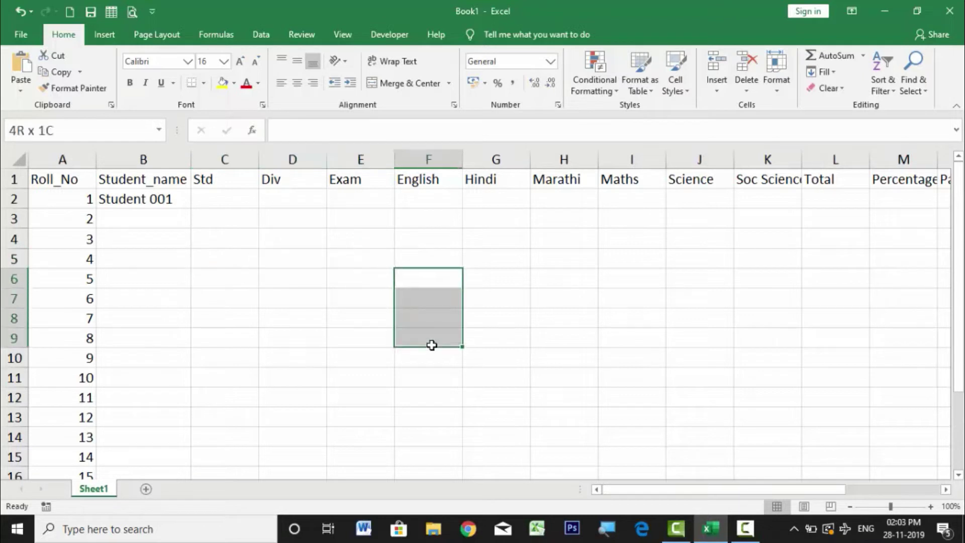
pyautogui.moveTo(489, 263); pyautogui.dragTo(690, 264)
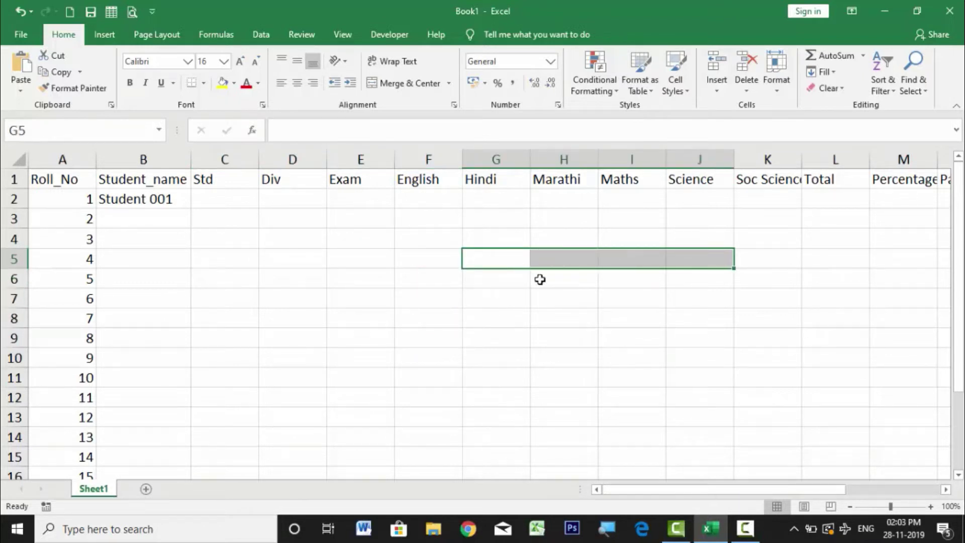
pyautogui.click(162, 201)
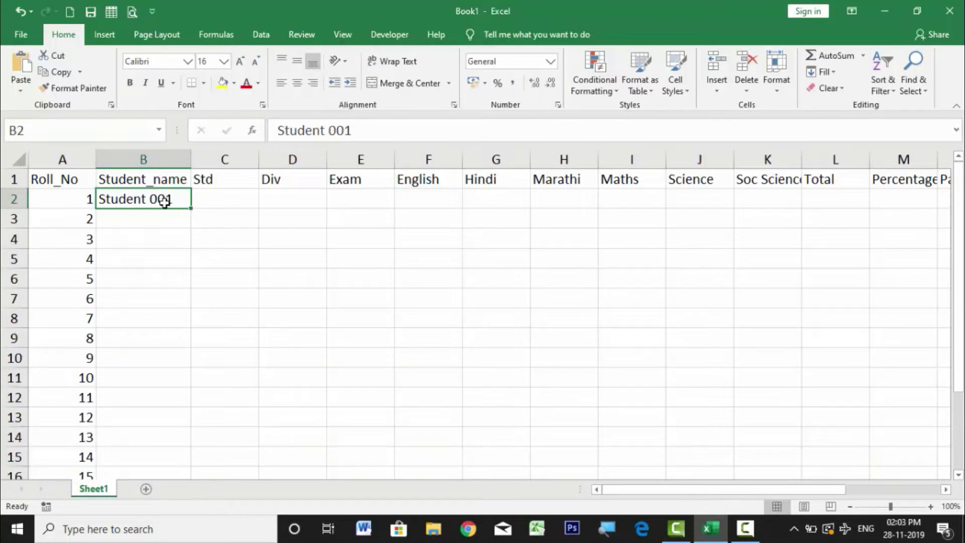
pyautogui.click(169, 182)
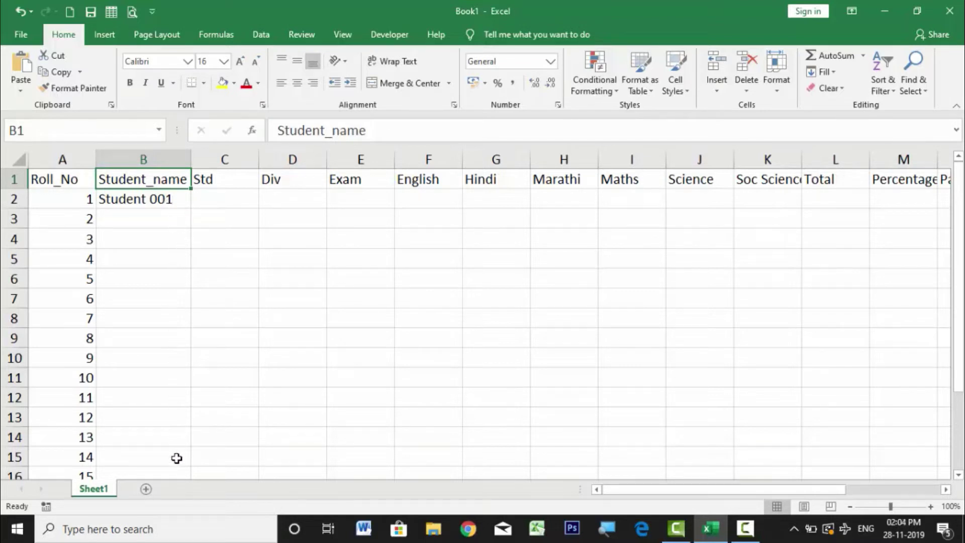
pyautogui.click(154, 203)
pyautogui.click(65, 202)
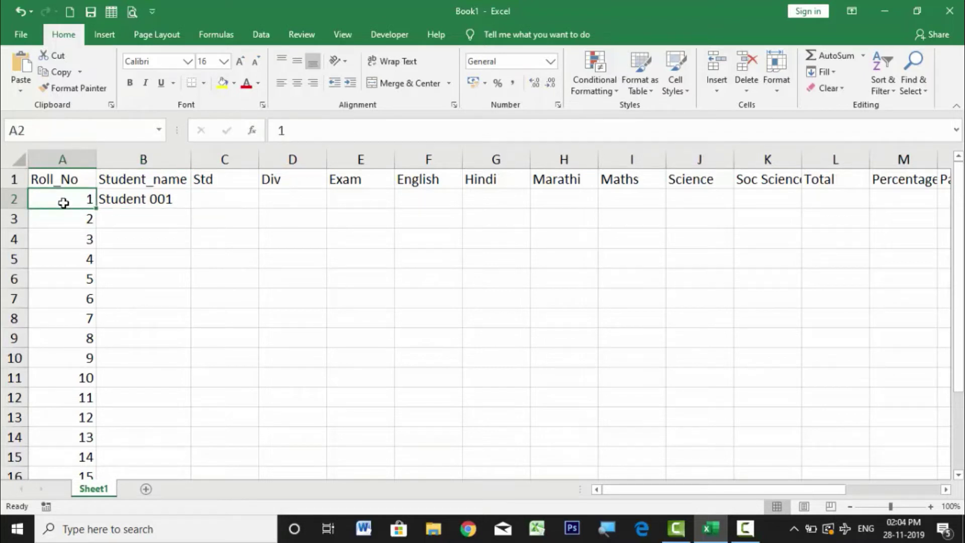
pyautogui.click(65, 222)
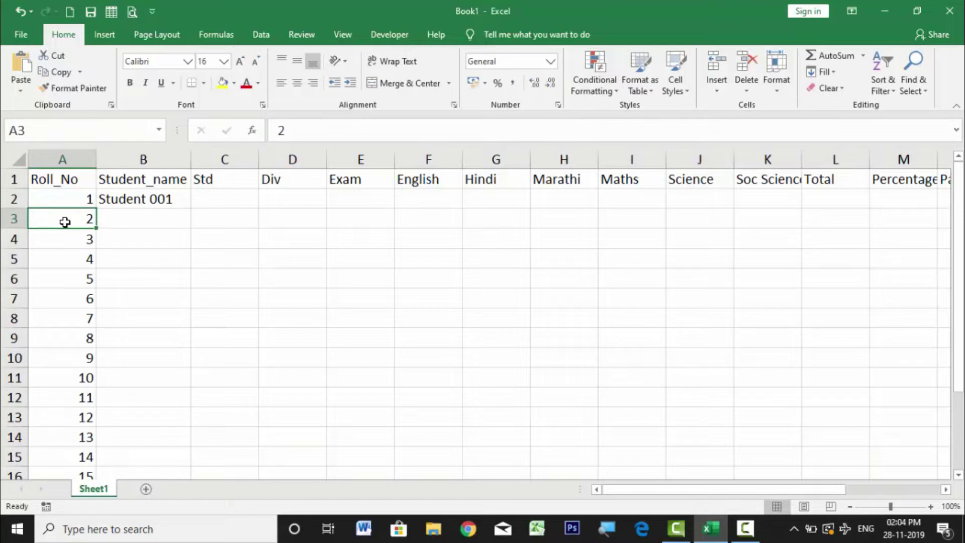
pyautogui.click(67, 199)
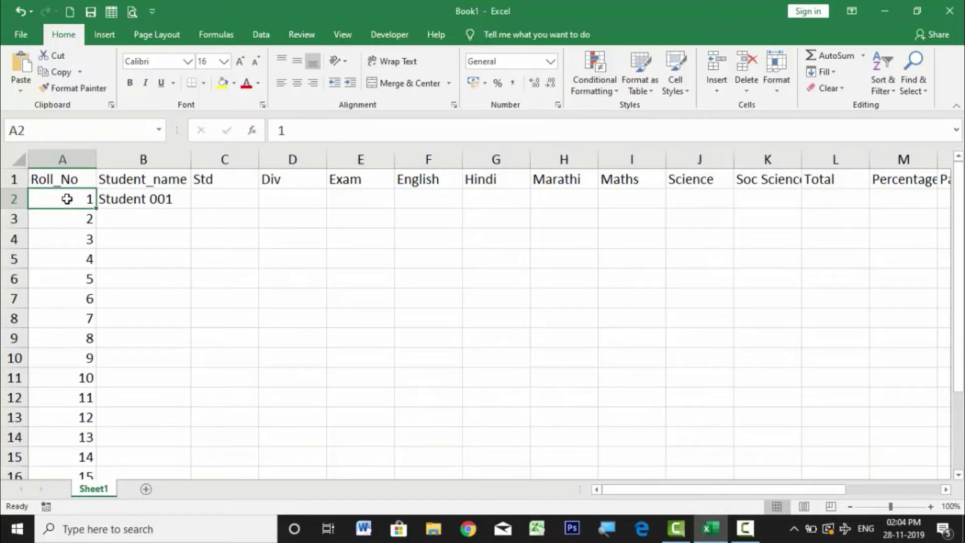
pyautogui.click(63, 215)
# Extend the Student 001 entry in B2 as a numbered series down the Student_name column to row 20
pyautogui.click(159, 197)
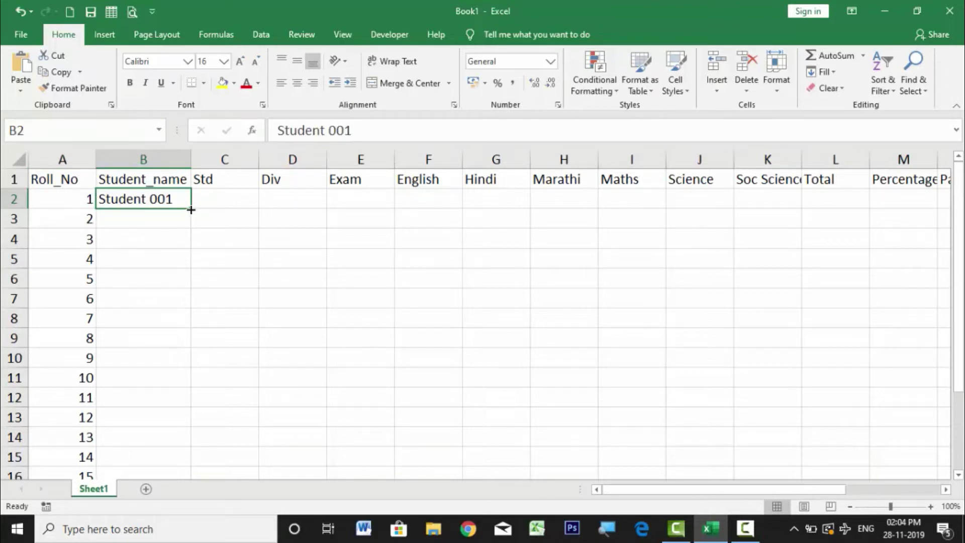
pyautogui.moveTo(191, 209); pyautogui.dragTo(203, 446)
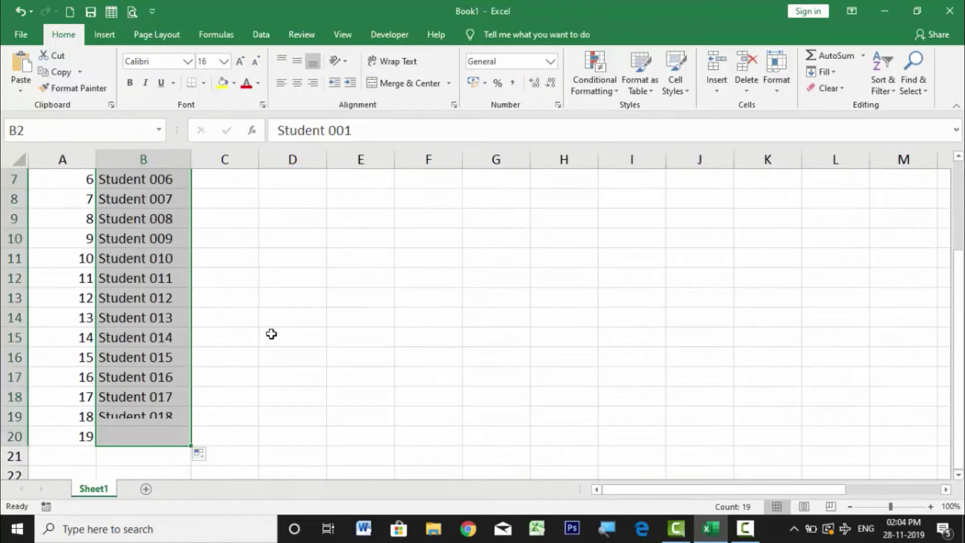
pyautogui.scroll(2, 271, 334)
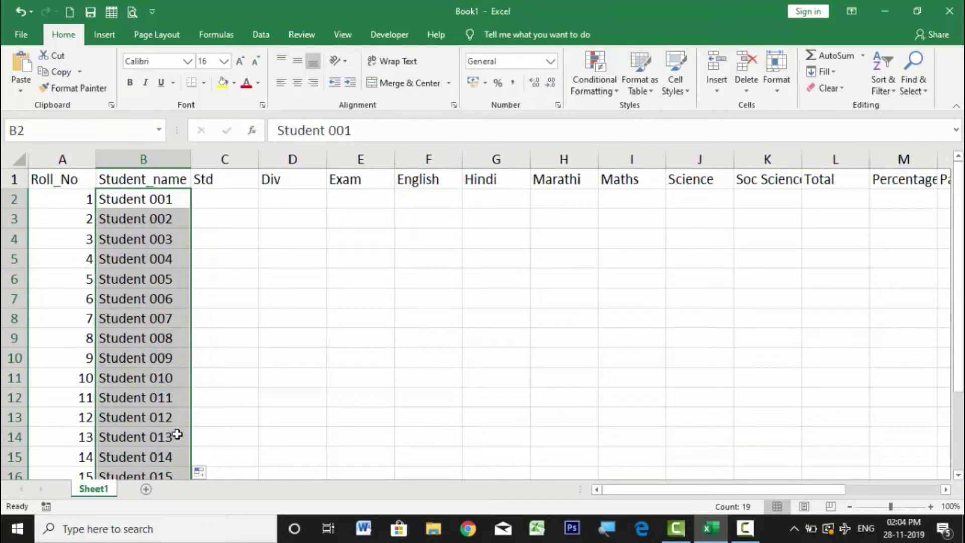
# Enter 10 as the first student's standard in cell C2
pyautogui.click(234, 198)
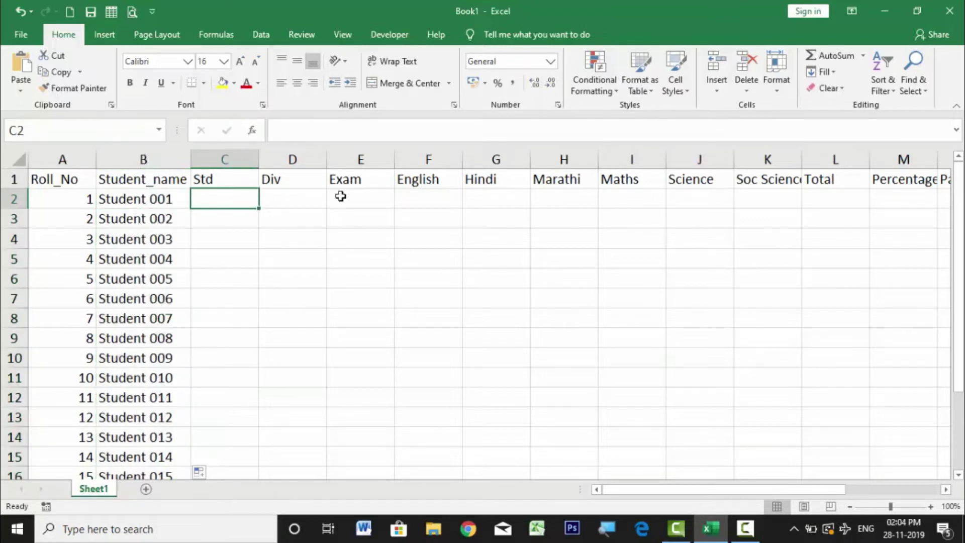
pyautogui.write('10')
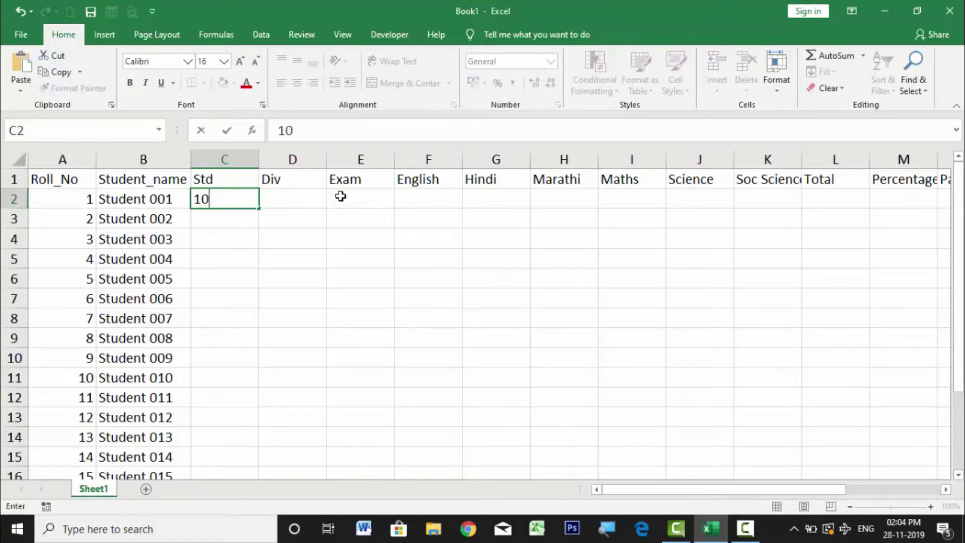
pyautogui.click(222, 298)
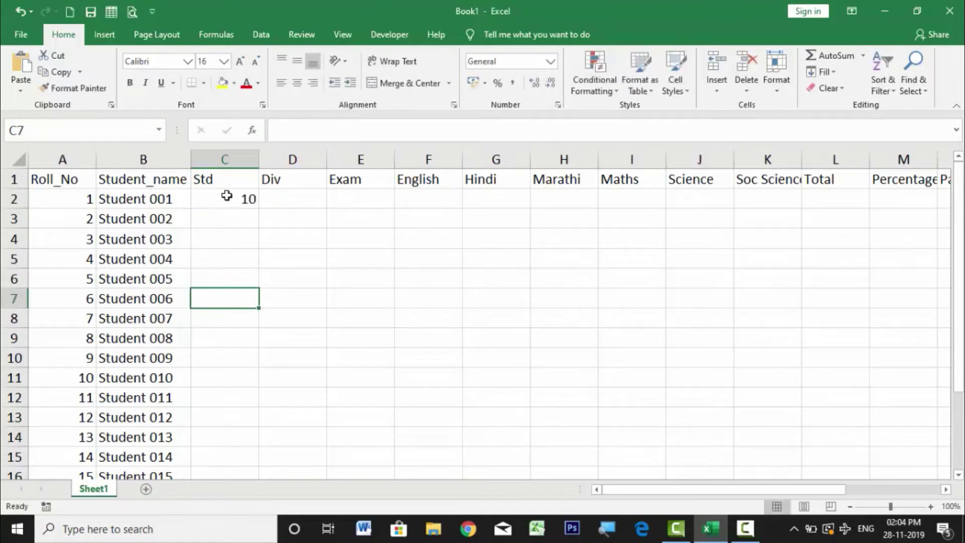
pyautogui.click(227, 198)
pyautogui.click(230, 180)
pyautogui.click(228, 198)
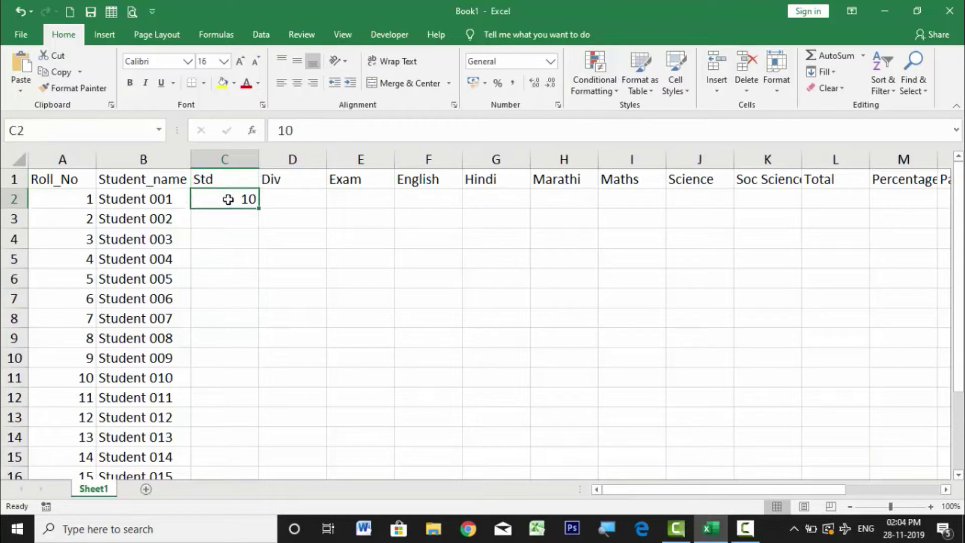
pyautogui.click(164, 198)
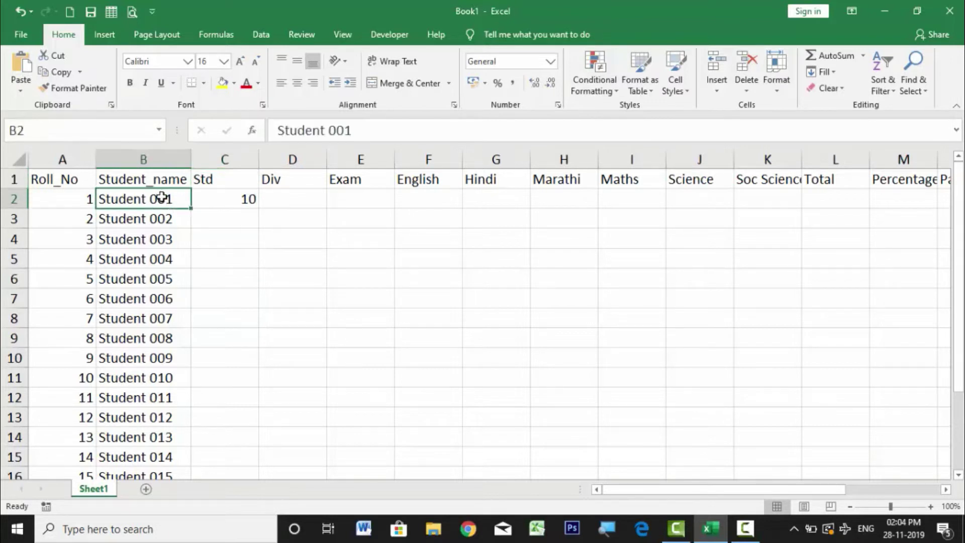
pyautogui.click(76, 198)
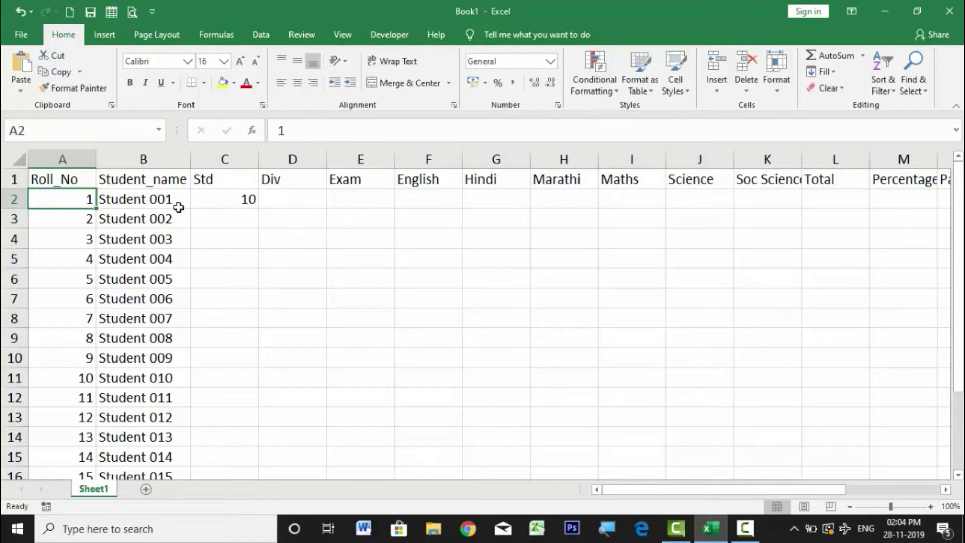
# Copy the value 10 from C2 down the Std column to row 20
pyautogui.click(222, 201)
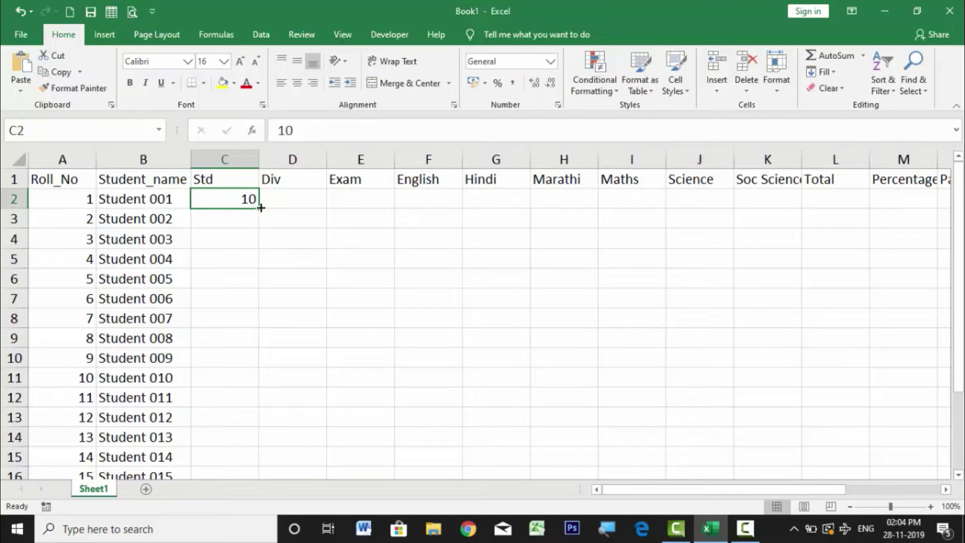
pyautogui.moveTo(260, 207); pyautogui.dragTo(230, 466)
pyautogui.scroll(2, 303, 303)
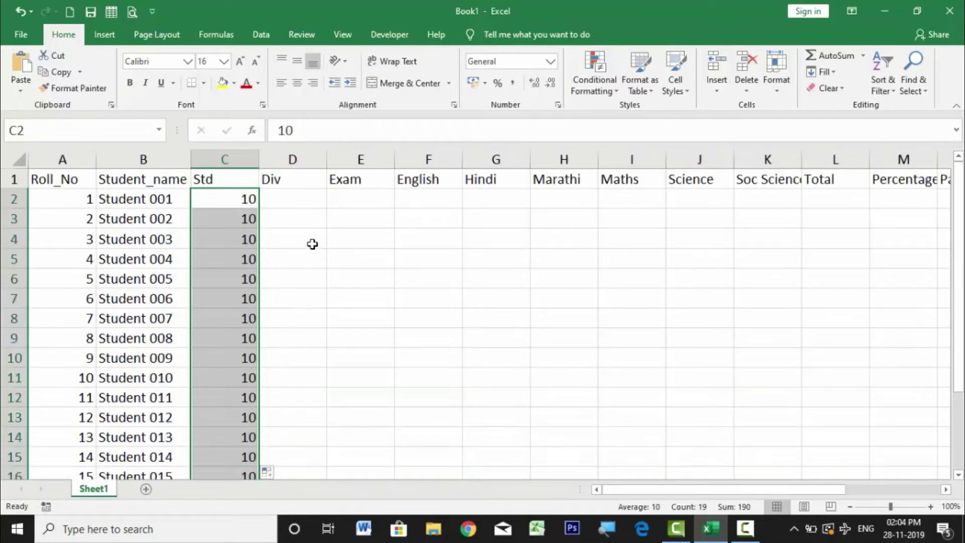
# Centre the contents of the entire sheet both vertically and horizontally
pyautogui.click(9, 157)
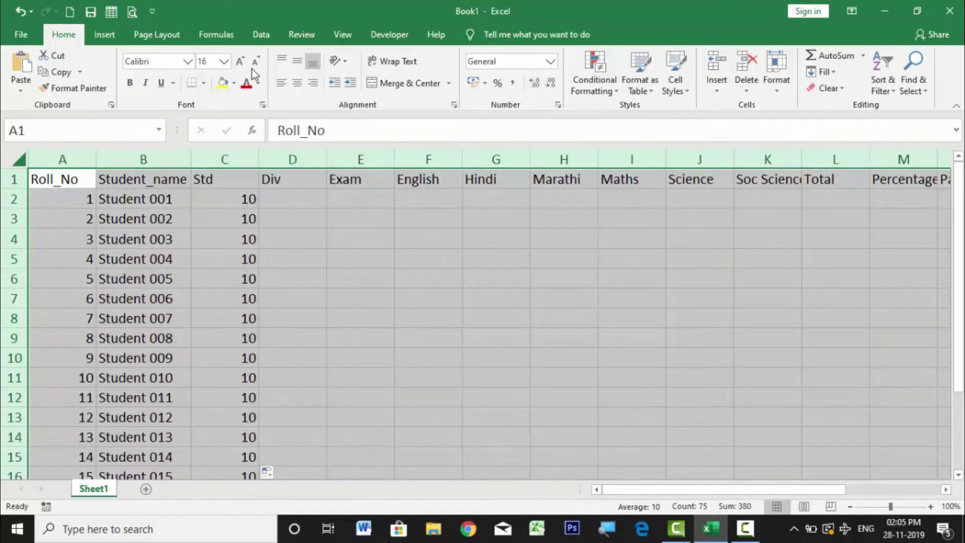
pyautogui.click(297, 61)
pyautogui.click(297, 83)
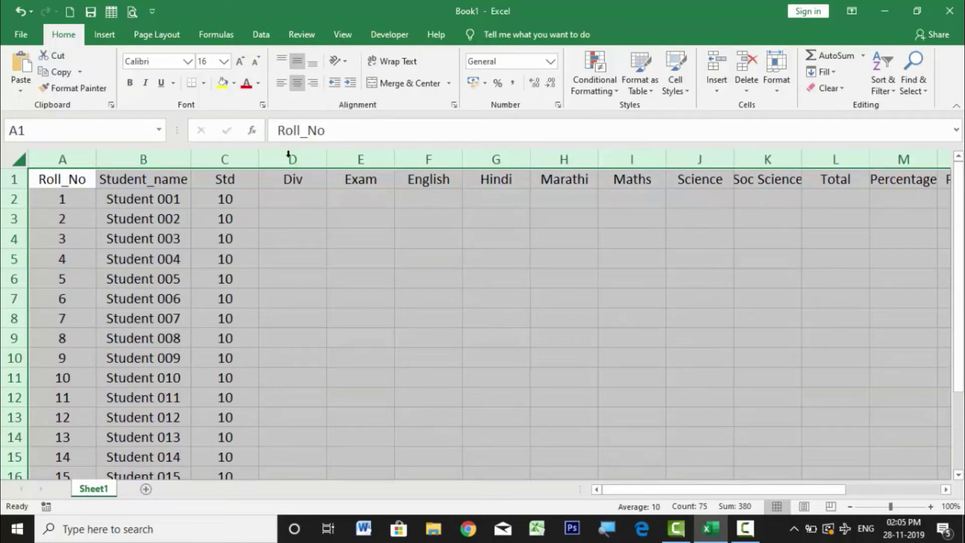
# Enter division A in cell D2 and copy it down the Div column to row 20
pyautogui.click(294, 219)
pyautogui.click(297, 200)
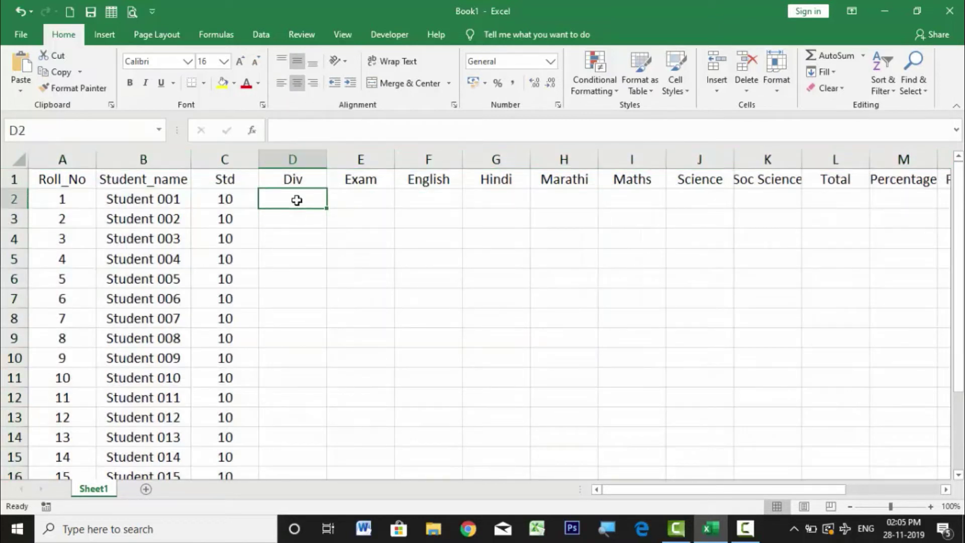
pyautogui.write('A')
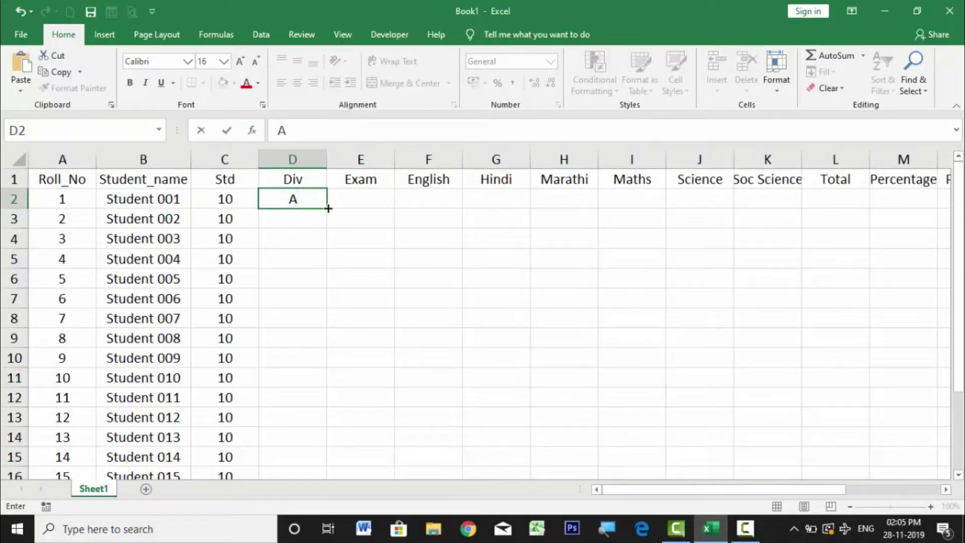
pyautogui.moveTo(328, 208); pyautogui.dragTo(303, 442)
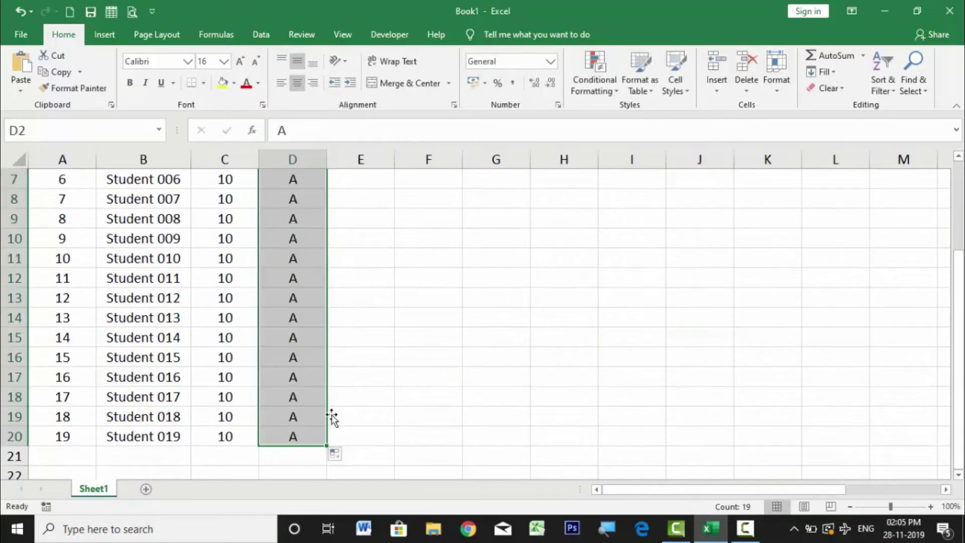
pyautogui.scroll(2, 364, 375)
pyautogui.click(365, 202)
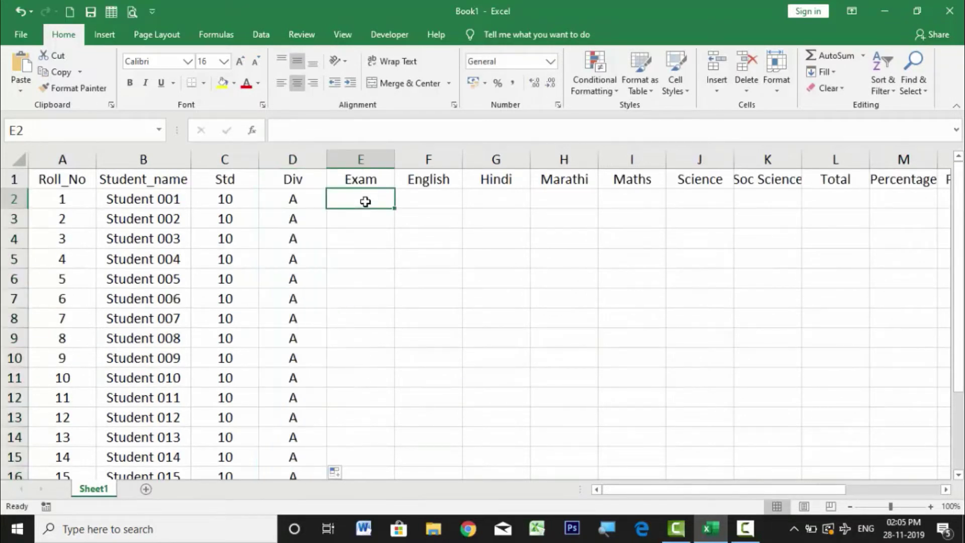
# Enter Sem-1 as the first student's exam in cell E2
pyautogui.write('S')
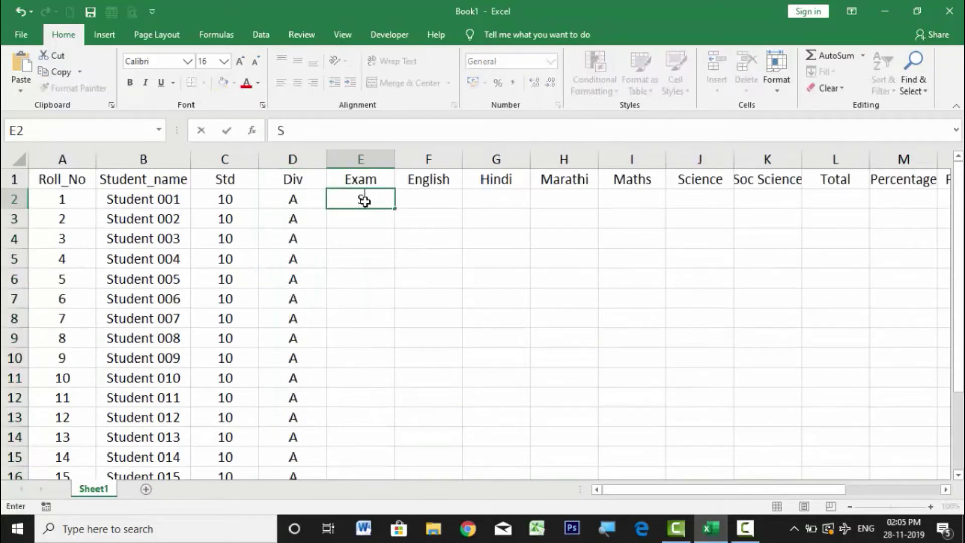
pyautogui.write('em-1')
pyautogui.press('Return')
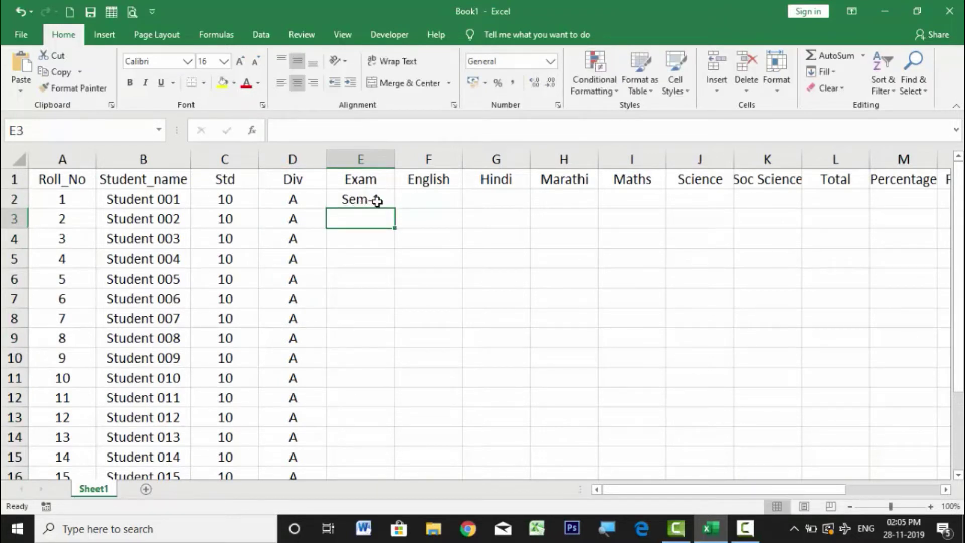
pyautogui.click(379, 199)
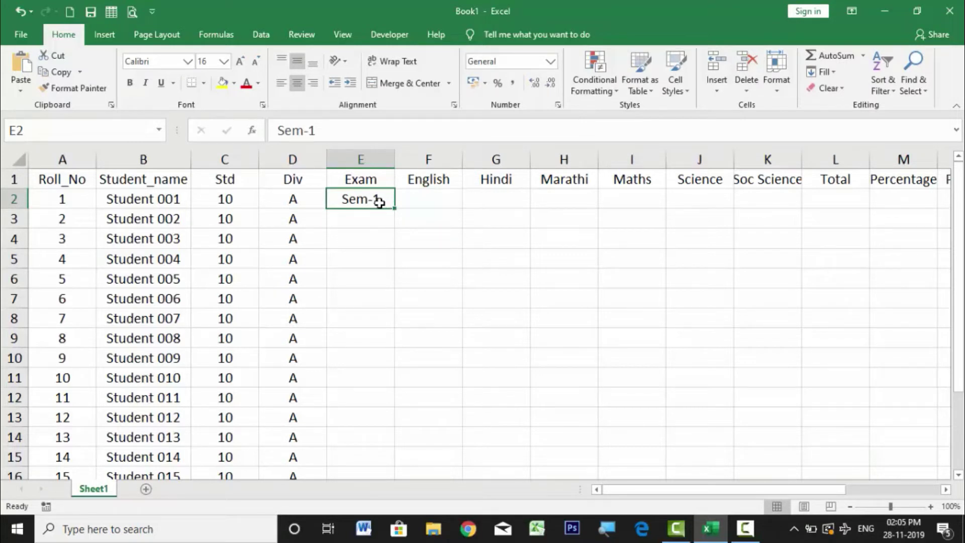
pyautogui.click(371, 180)
pyautogui.click(372, 199)
pyautogui.click(221, 201)
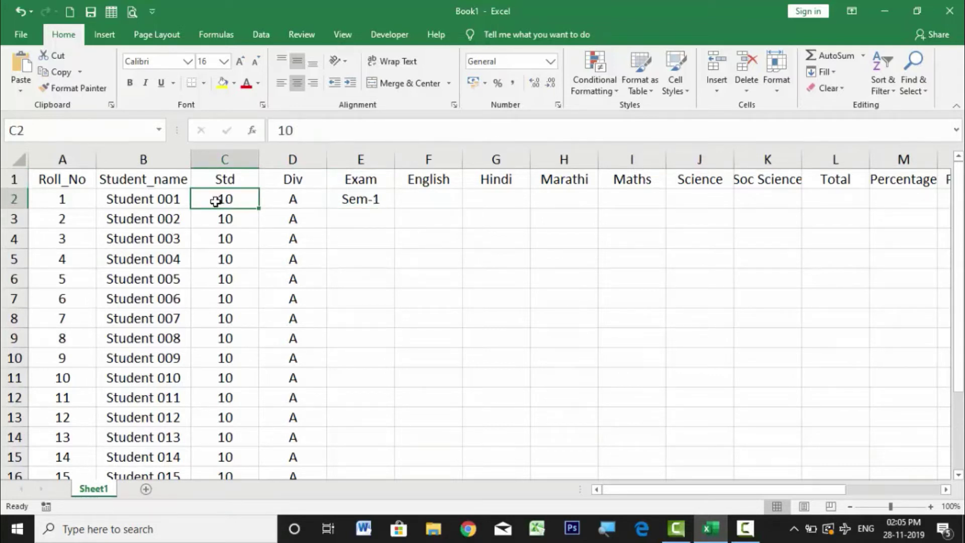
pyautogui.click(177, 200)
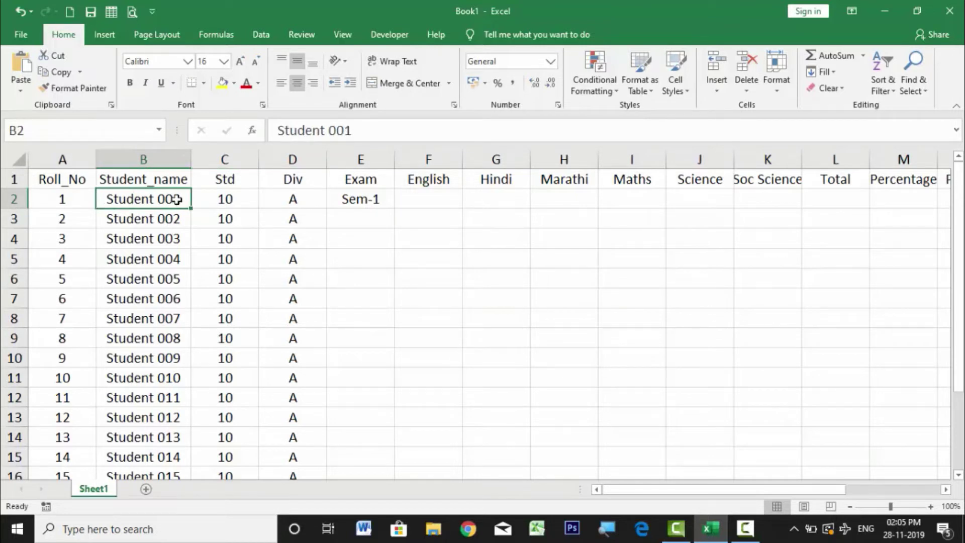
pyautogui.click(73, 200)
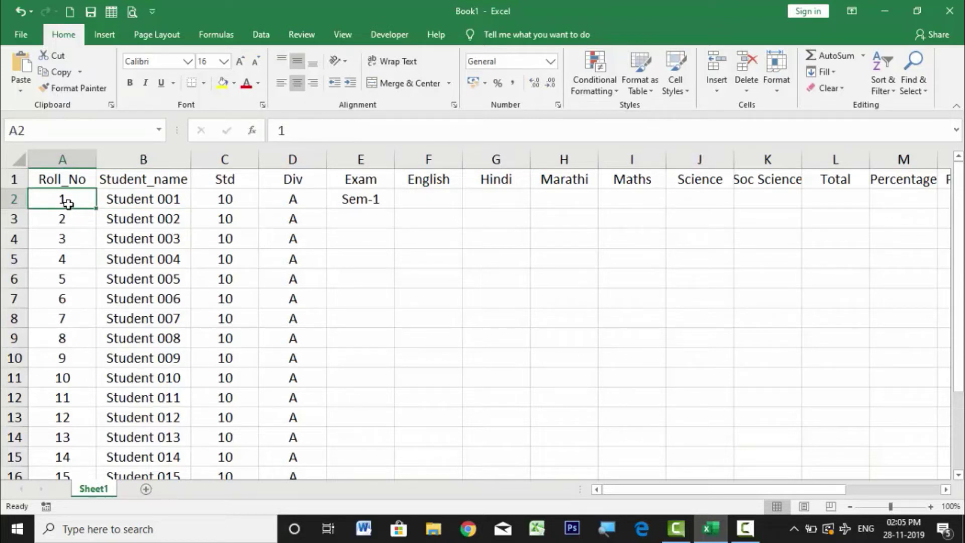
pyautogui.click(370, 199)
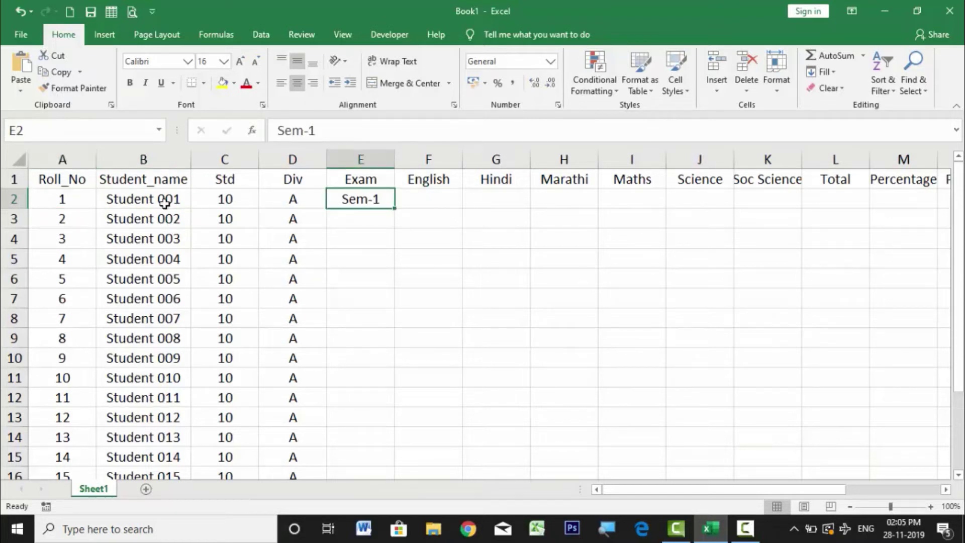
pyautogui.click(77, 205)
# Try to AutoFill Sem-1 from E2 down the Exam column to row 9, and clear the cells below E2
pyautogui.click(372, 199)
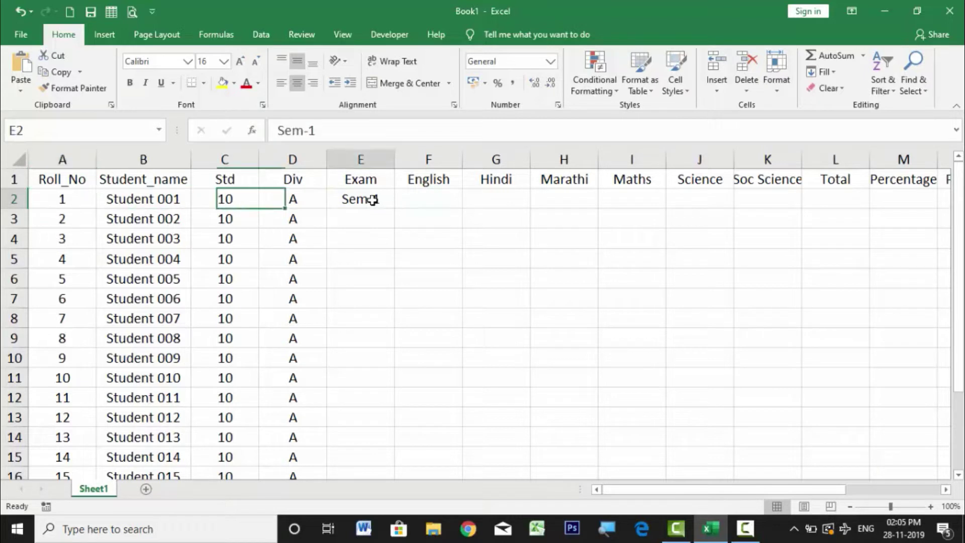
pyautogui.moveTo(396, 211); pyautogui.dragTo(373, 340)
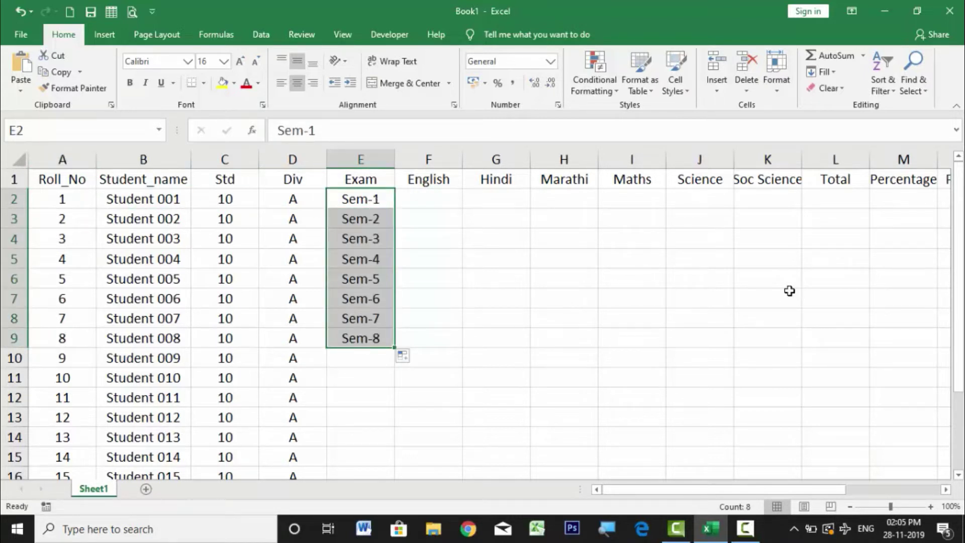
pyautogui.click(546, 275)
pyautogui.moveTo(371, 227); pyautogui.dragTo(354, 349)
pyautogui.press('Delete')
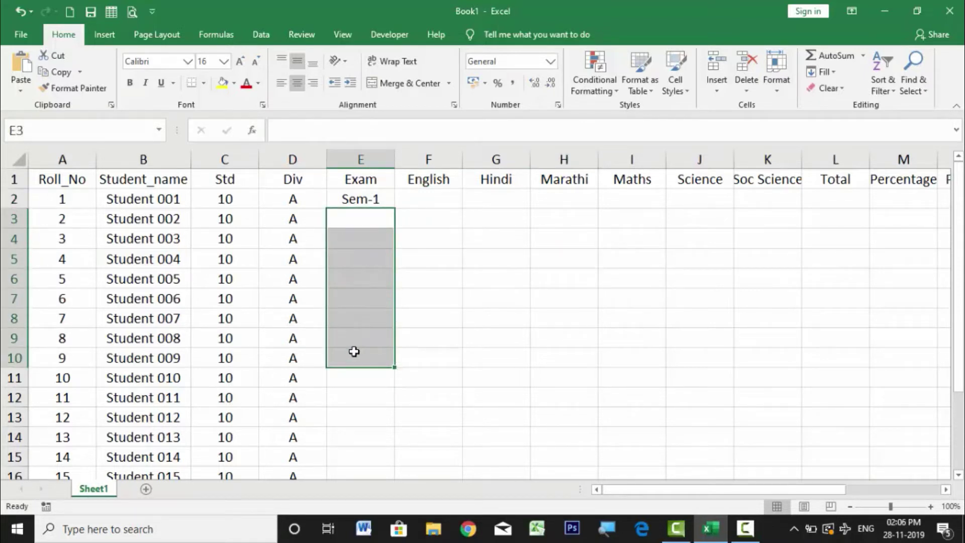
# Enter Sem-1 in cell E3 as well and fill E2:E3 down the Exam column to row 20
pyautogui.click(364, 212)
pyautogui.write('Sem-1')
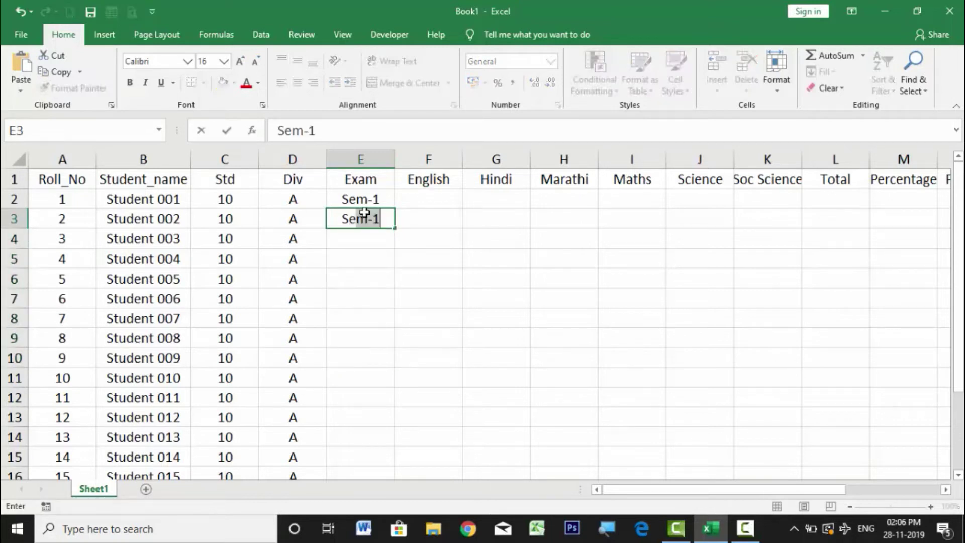
pyautogui.press('Return')
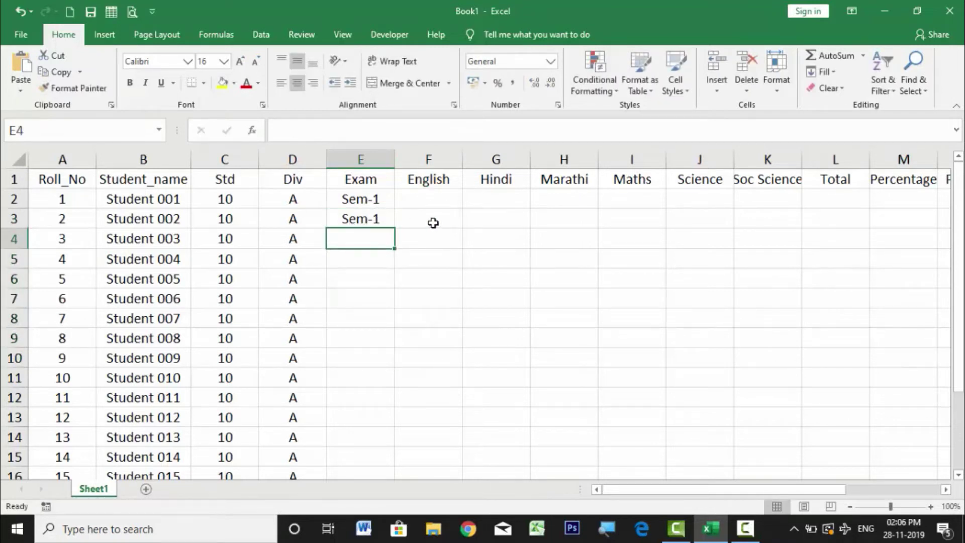
pyautogui.click(378, 217)
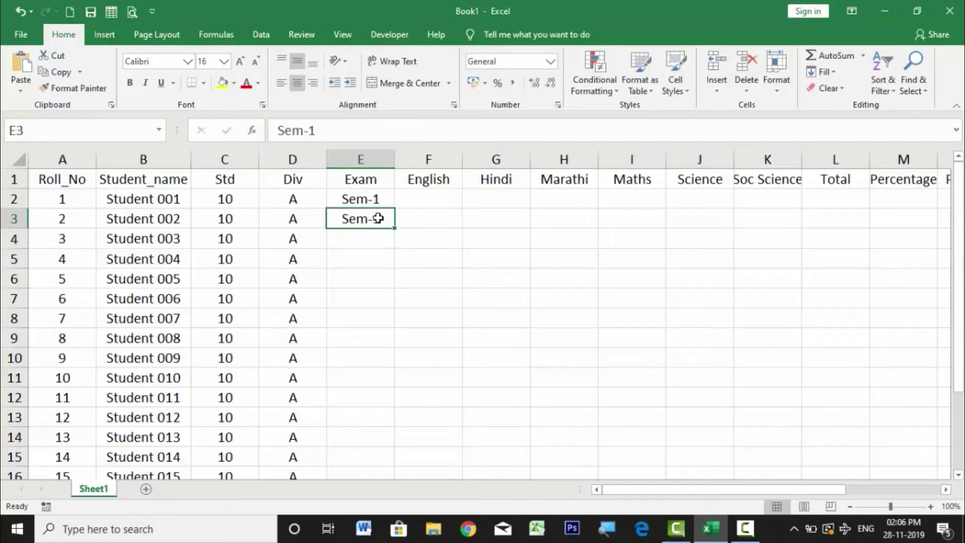
pyautogui.moveTo(362, 218); pyautogui.dragTo(371, 196)
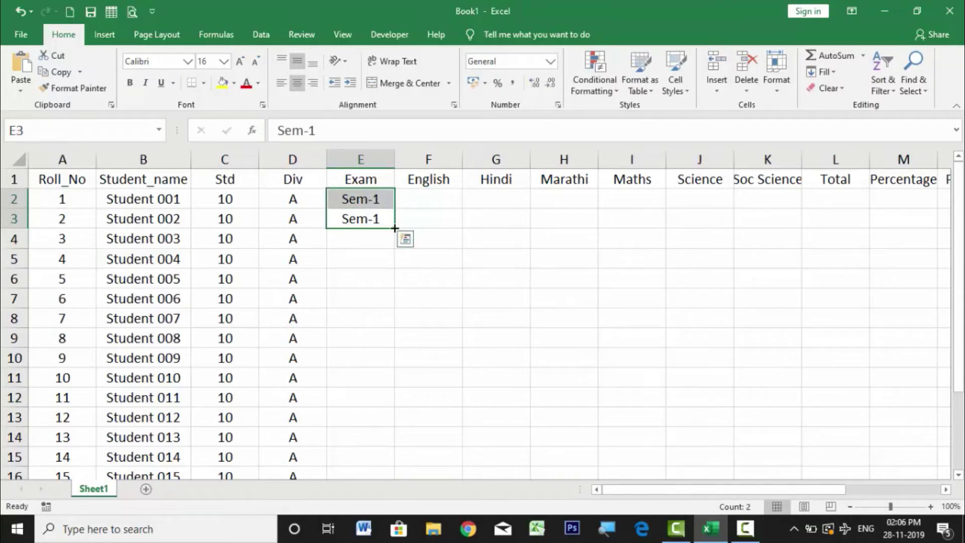
pyautogui.moveTo(395, 229); pyautogui.dragTo(394, 423)
pyautogui.scroll(2, 498, 374)
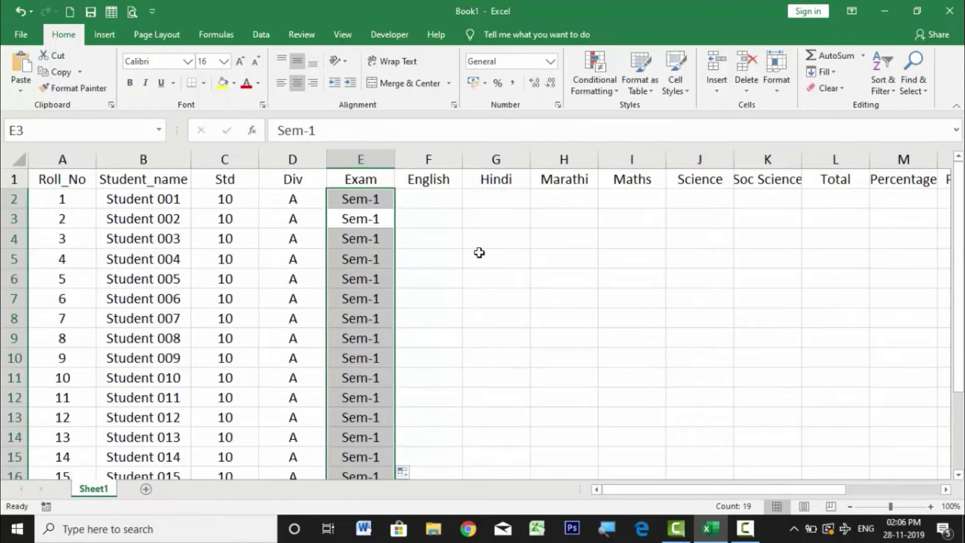
# Widen column K slightly so that the Soc Science header fits
pyautogui.click(439, 201)
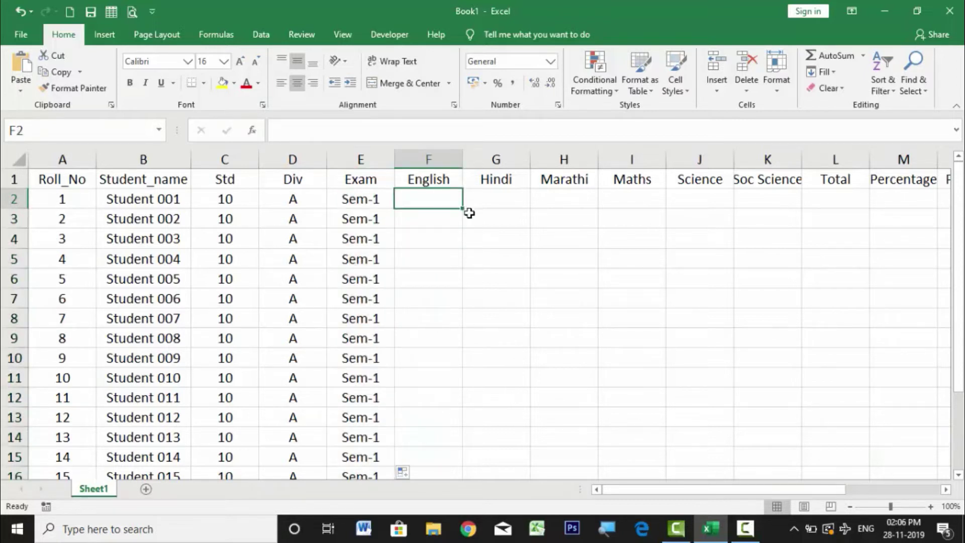
pyautogui.moveTo(802, 159); pyautogui.dragTo(809, 159)
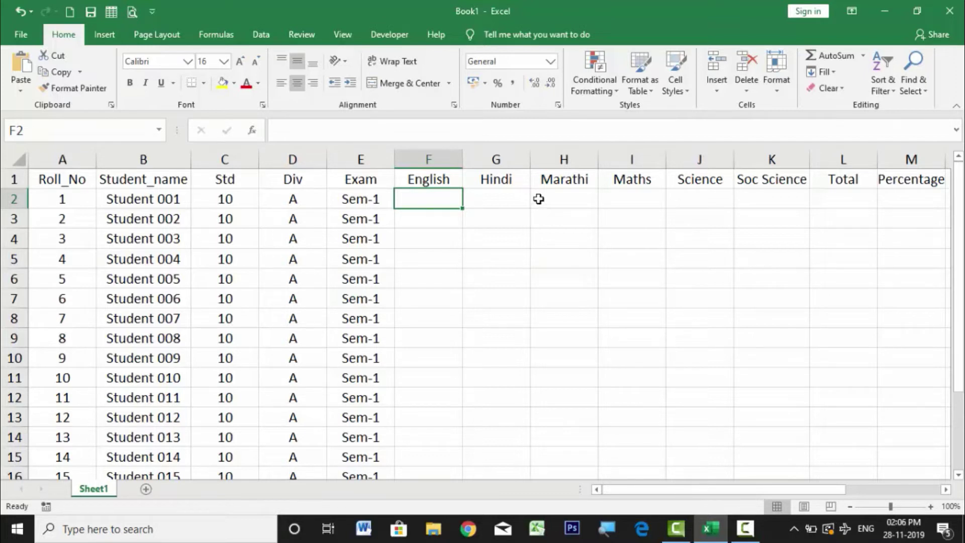
pyautogui.hotkey('alt', 'Tab')
pyautogui.hotkey('alt', 'Tab')
# Enter the formula =RANDBETWEEN(30,90) in cell F2 to generate the first student's English mark
pyautogui.write('=')
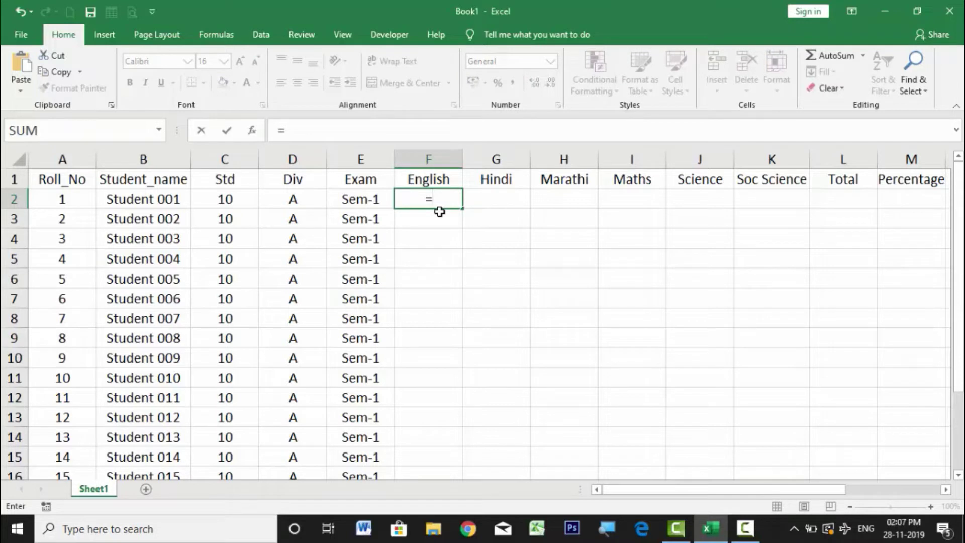
pyautogui.write('rand')
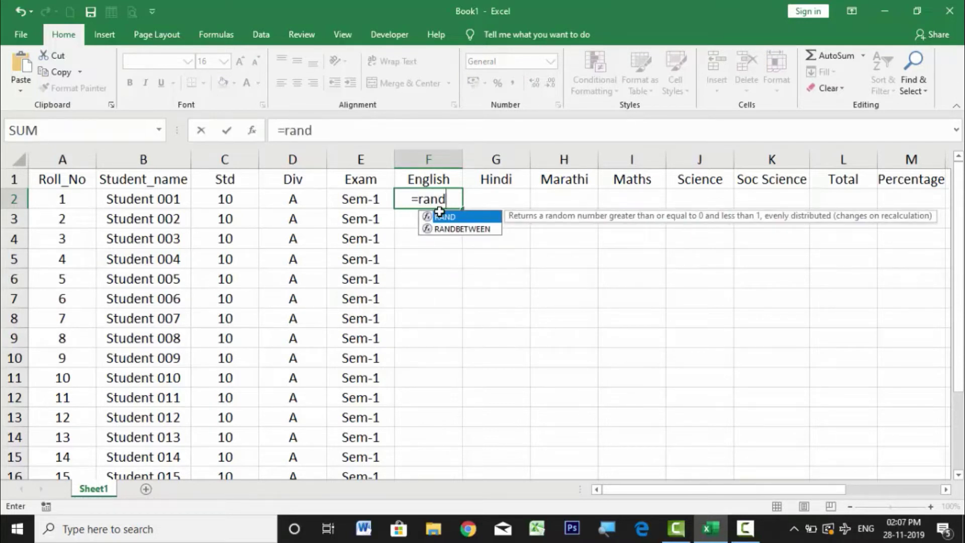
pyautogui.press('Down')
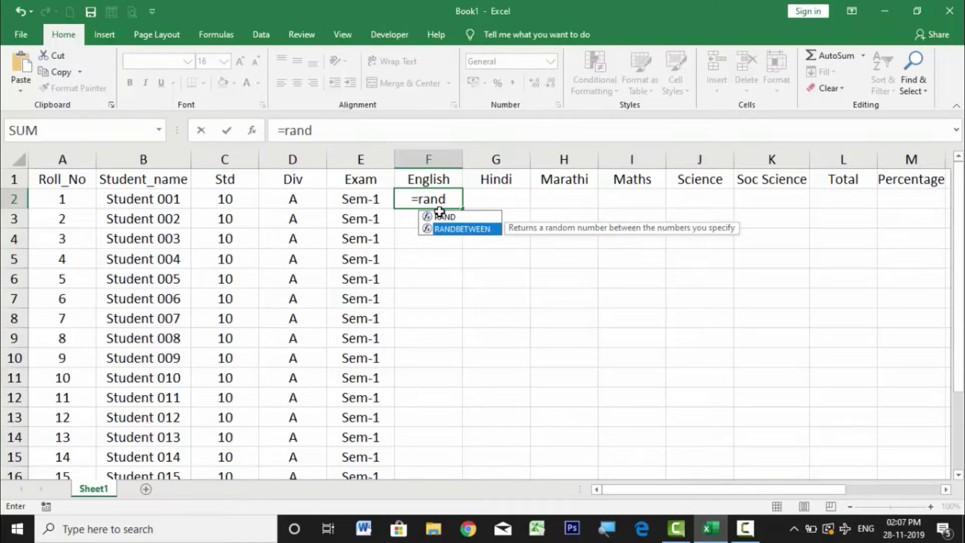
pyautogui.write('between')
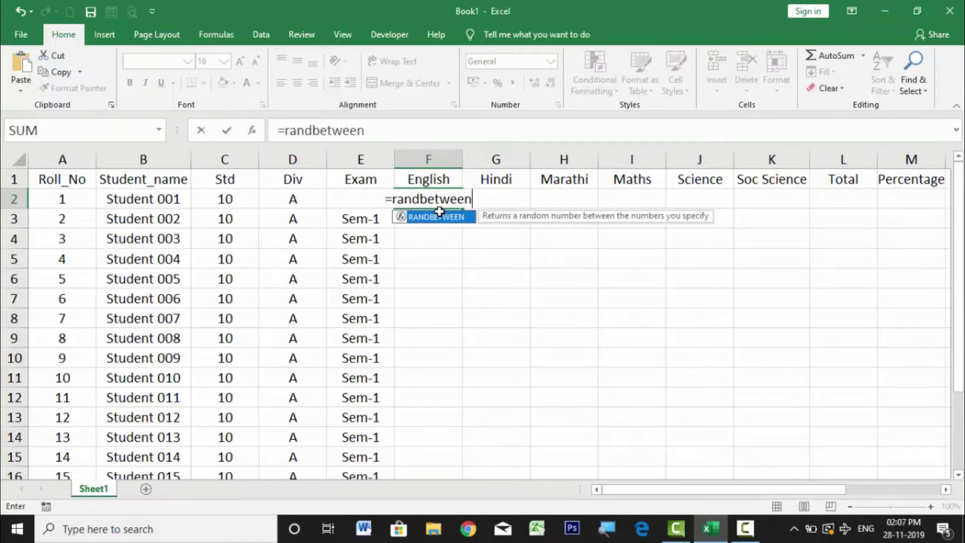
pyautogui.write('(')
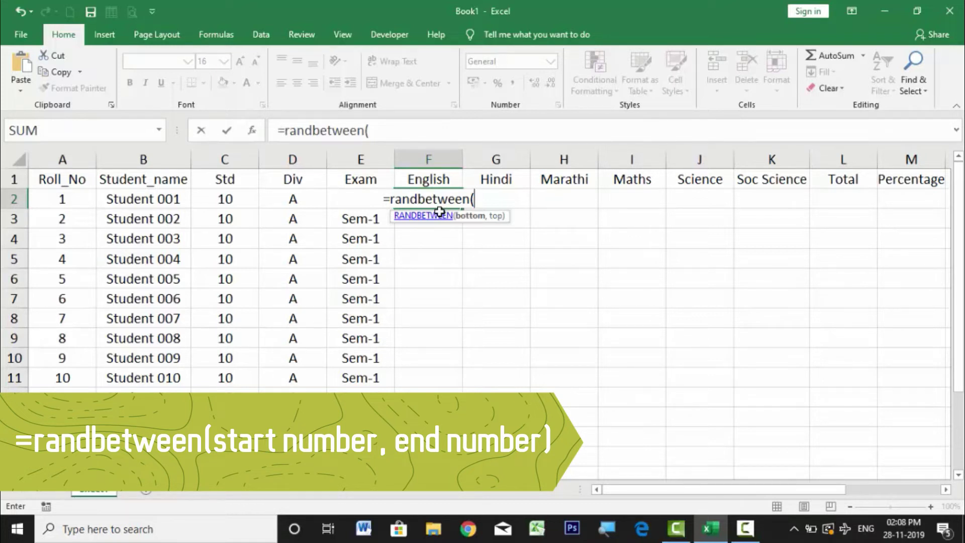
pyautogui.write('30')
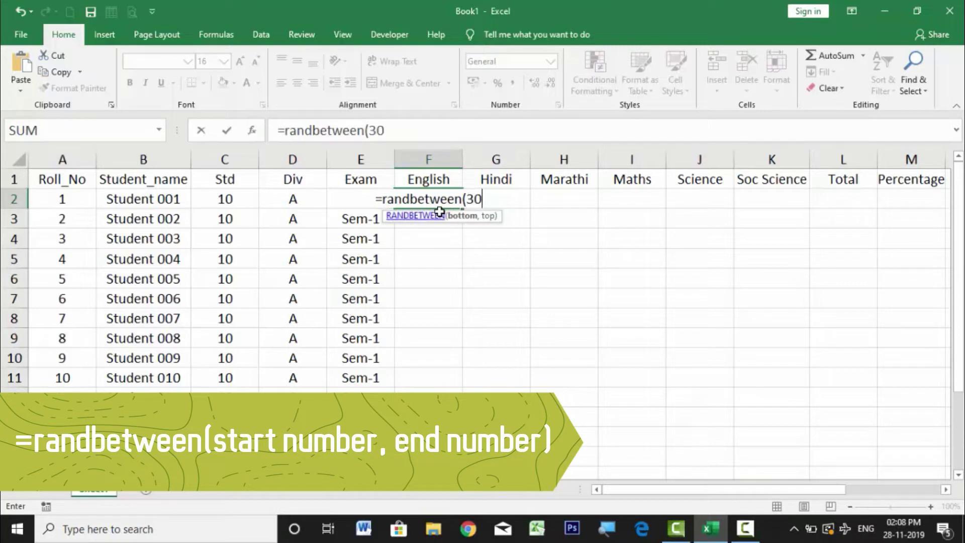
pyautogui.write(',')
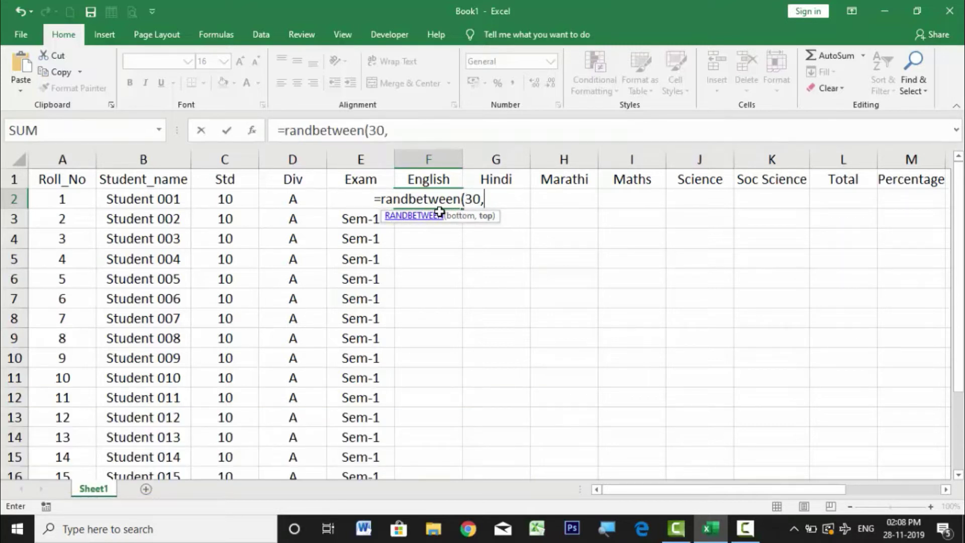
pyautogui.write('90)')
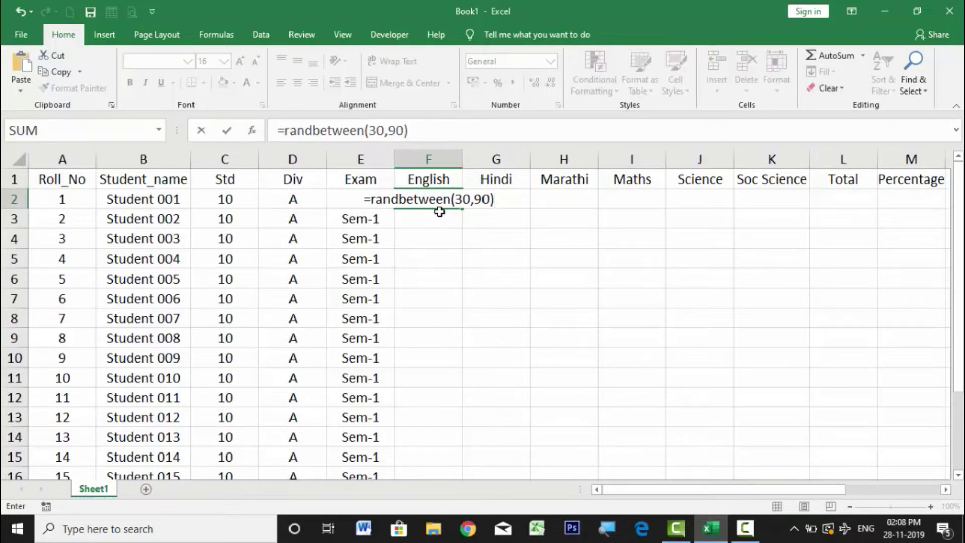
pyautogui.press('Return')
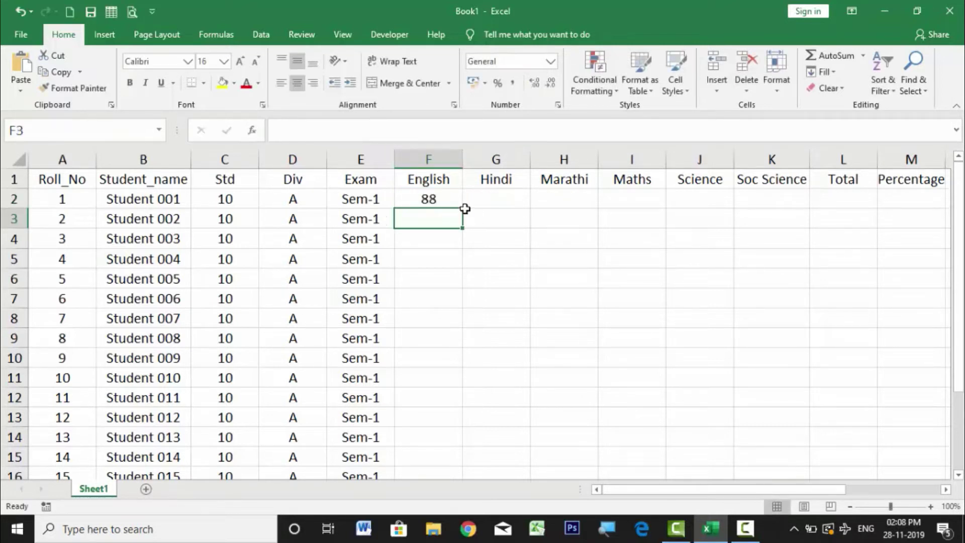
# Fill the RANDBETWEEN formula from F2 across to the Soc Science column and down to row 20
pyautogui.click(459, 202)
pyautogui.moveTo(463, 207); pyautogui.dragTo(836, 460)
pyautogui.scroll(2, 754, 420)
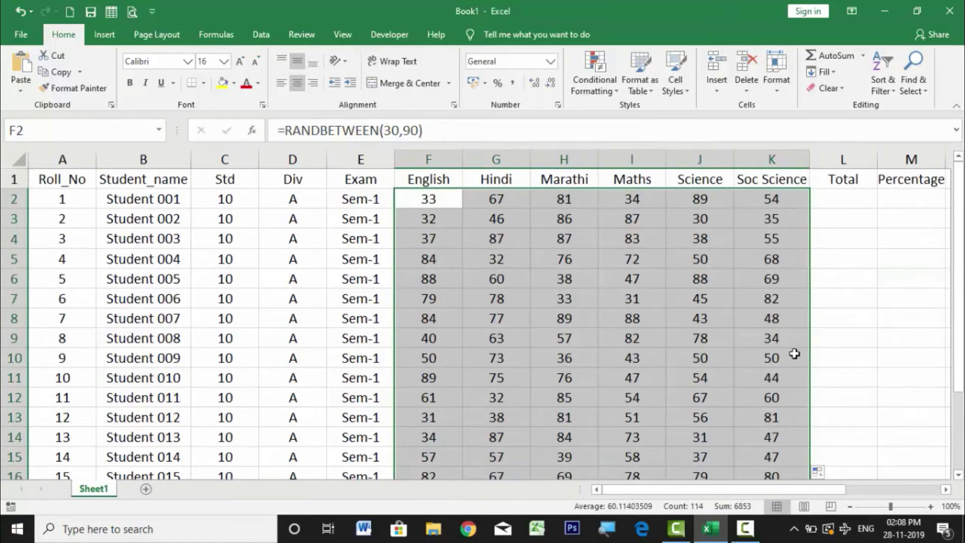
pyautogui.scroll(-1, 583, 320)
pyautogui.scroll(-3, 583, 320)
pyautogui.scroll(4, 581, 319)
pyautogui.click(834, 268)
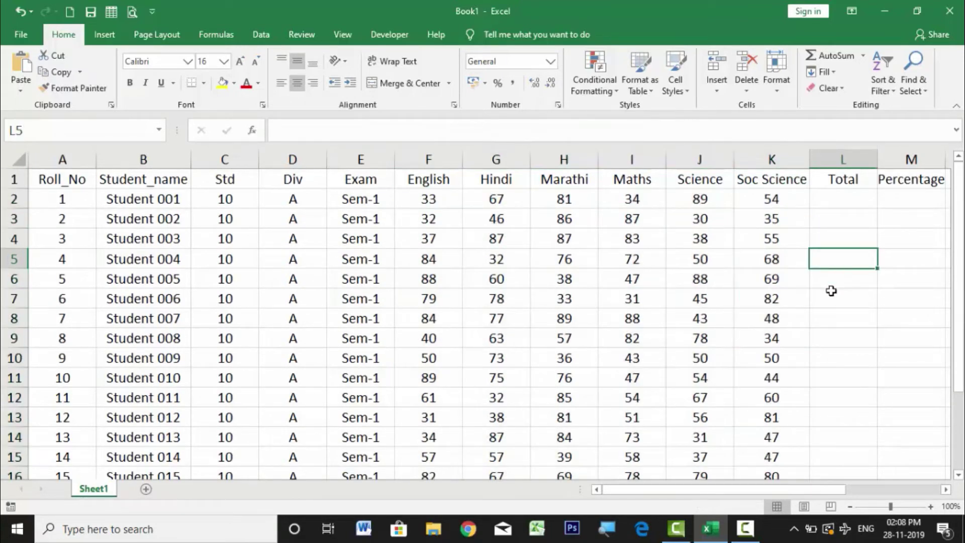
# Open cells L2 and J2 for editing and leave them unchanged to check whether the random marks recalculate
pyautogui.click(832, 292)
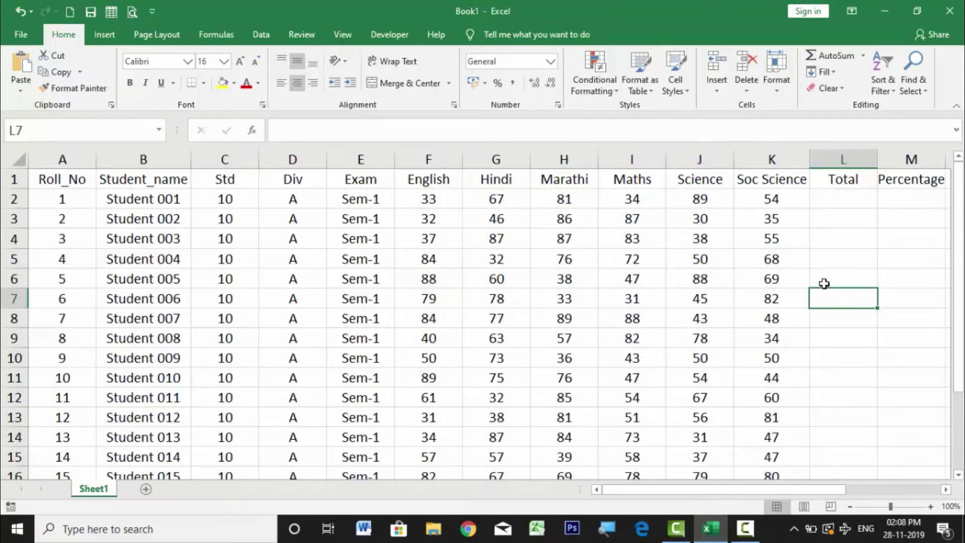
pyautogui.doubleClick(844, 199)
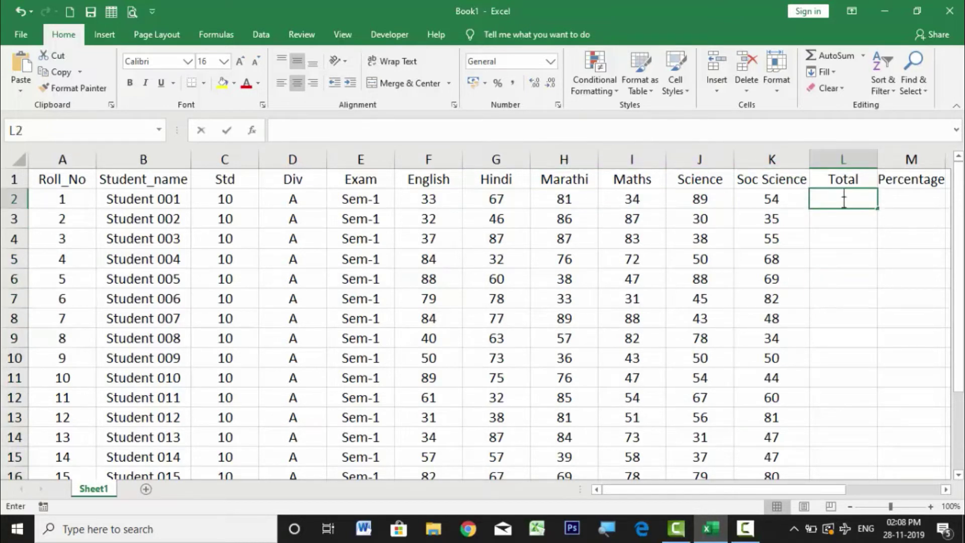
pyautogui.click(849, 248)
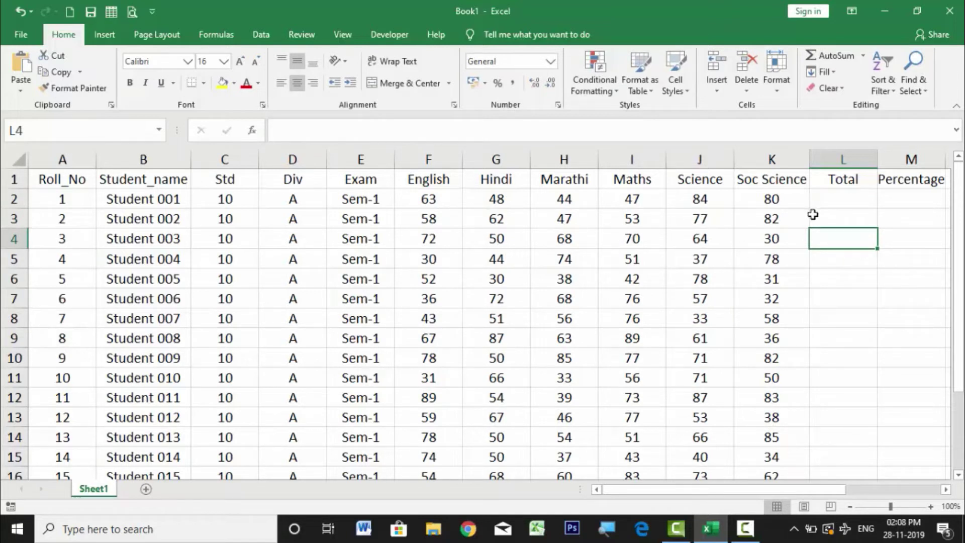
pyautogui.doubleClick(696, 198)
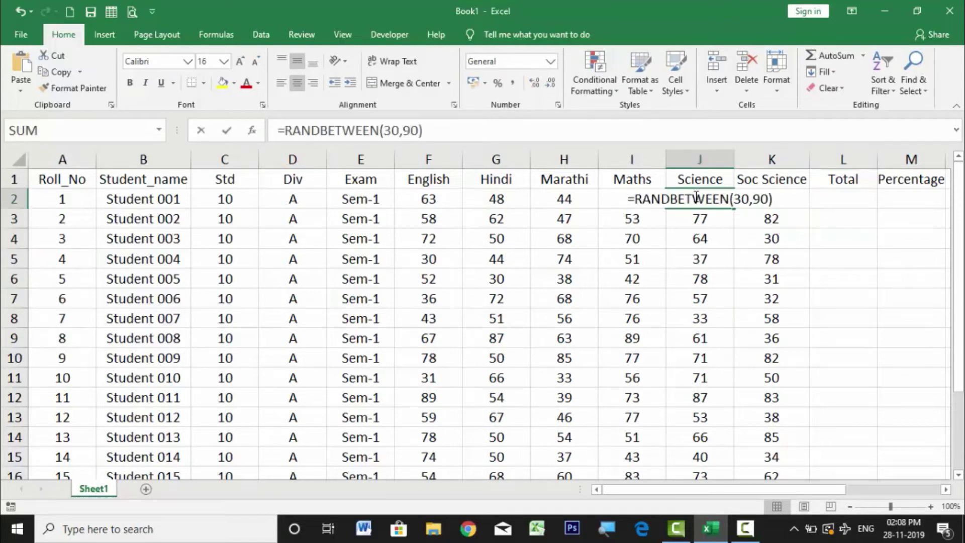
pyautogui.click(860, 240)
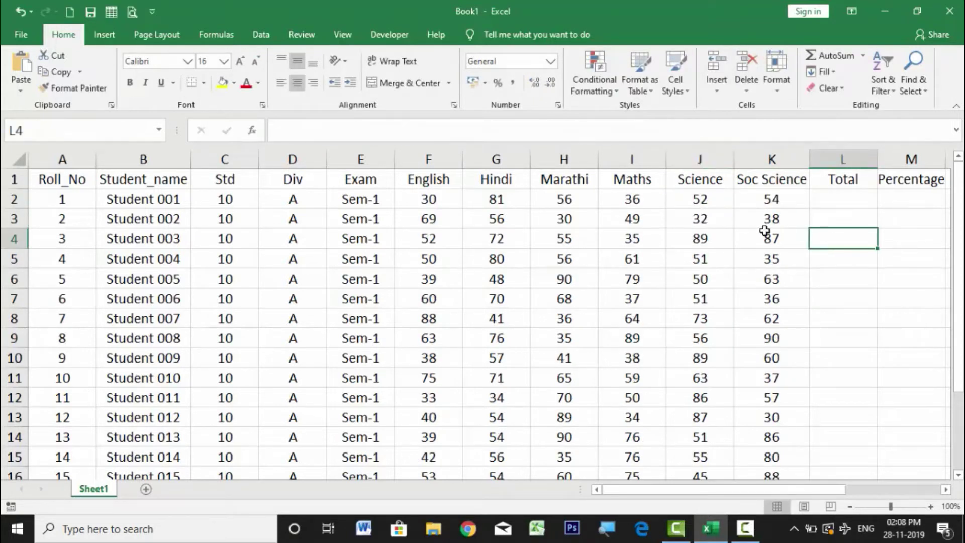
# Replace the RANDBETWEEN formulas in F2:K20 with their values by copying the range onto itself as values only
pyautogui.moveTo(429, 201); pyautogui.dragTo(766, 447)
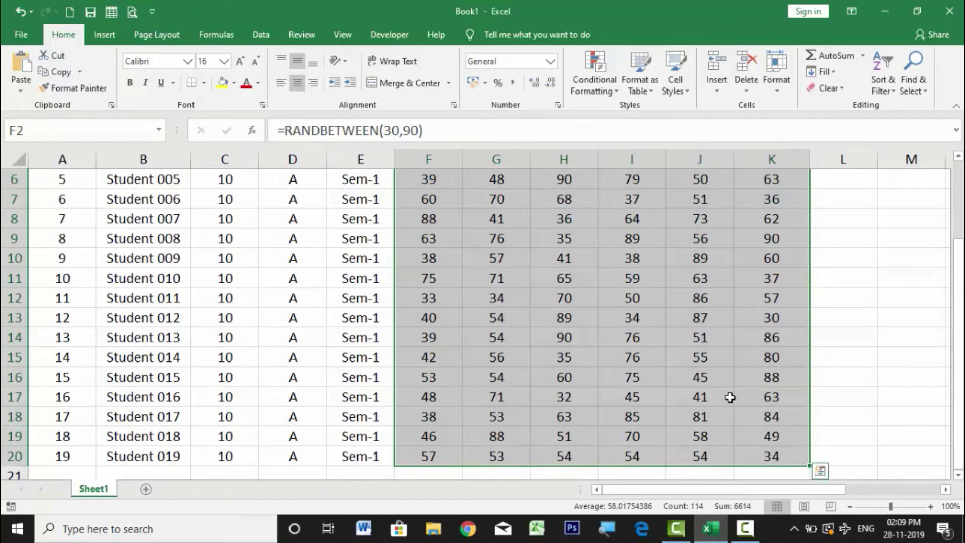
pyautogui.scroll(2, 729, 396)
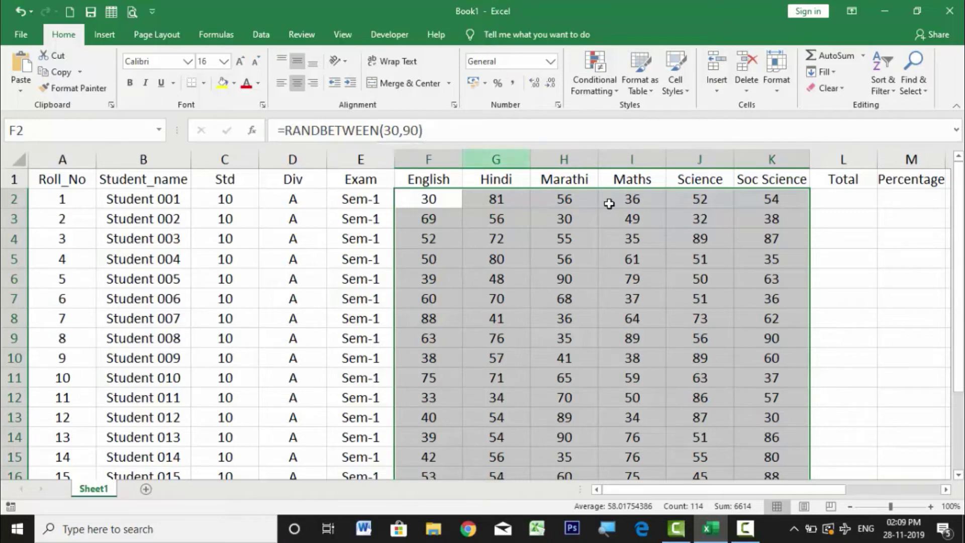
pyautogui.scroll(-1, 610, 206)
pyautogui.scroll(1, 611, 264)
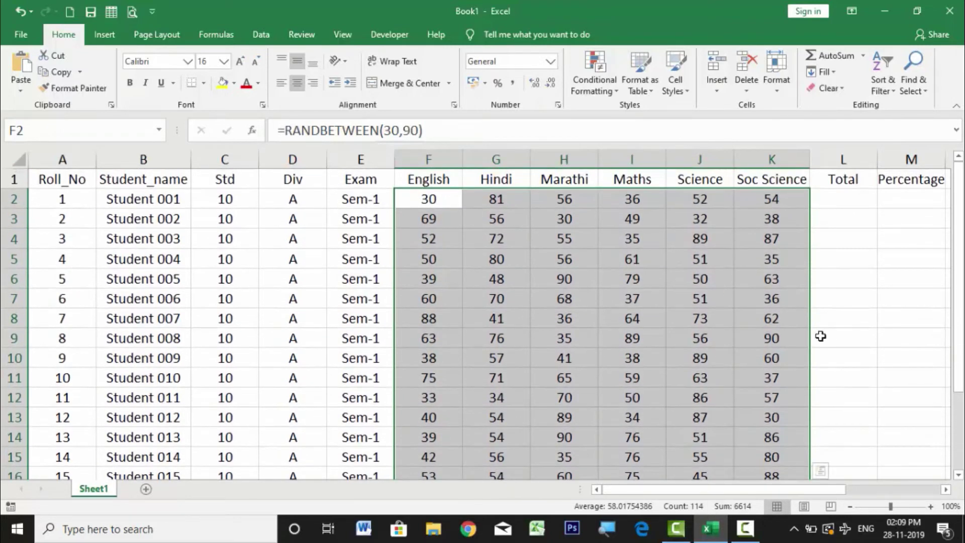
pyautogui.click(433, 215)
pyautogui.moveTo(428, 198); pyautogui.dragTo(754, 440)
pyautogui.scroll(2, 772, 433)
pyautogui.moveTo(810, 247); pyautogui.dragTo(844, 247)
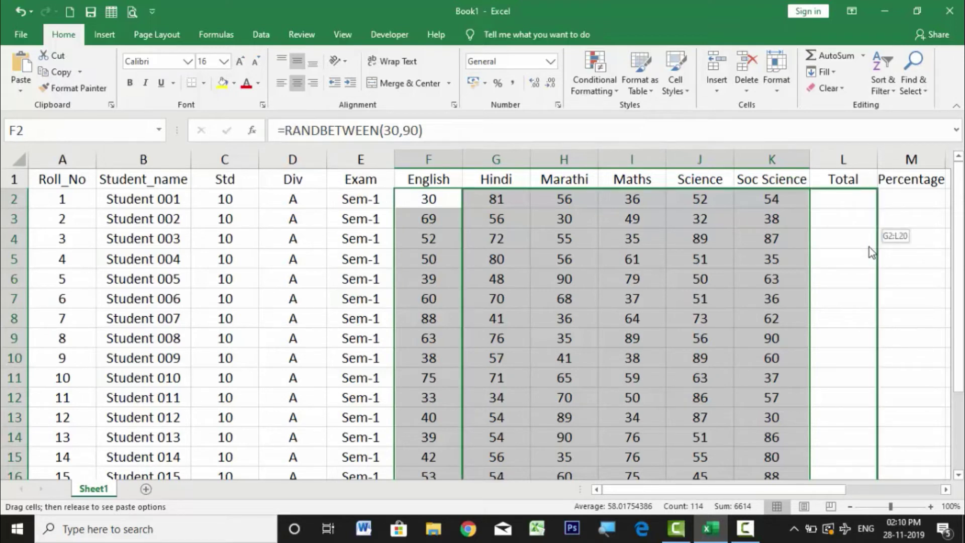
pyautogui.moveTo(870, 247); pyautogui.dragTo(786, 246)
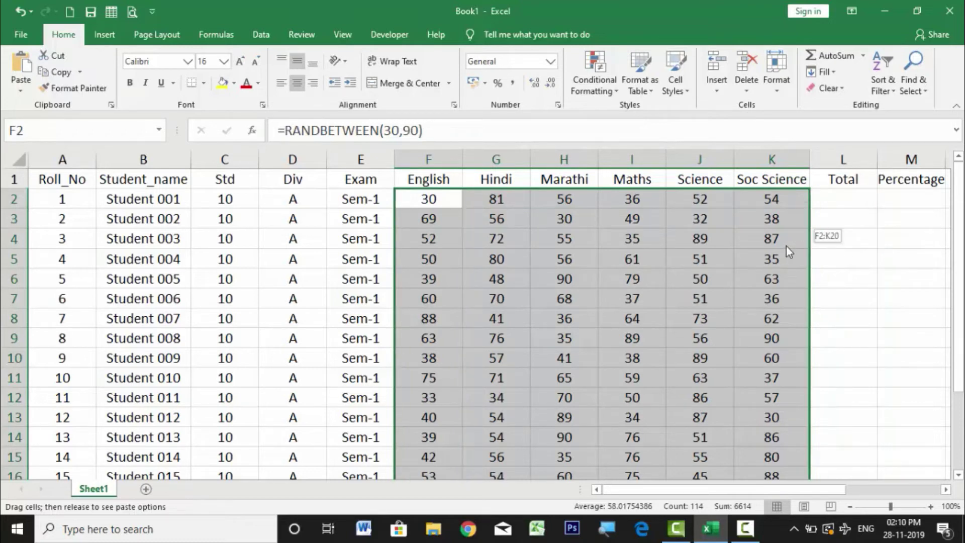
pyautogui.moveTo(786, 246); pyautogui.dragTo(788, 247)
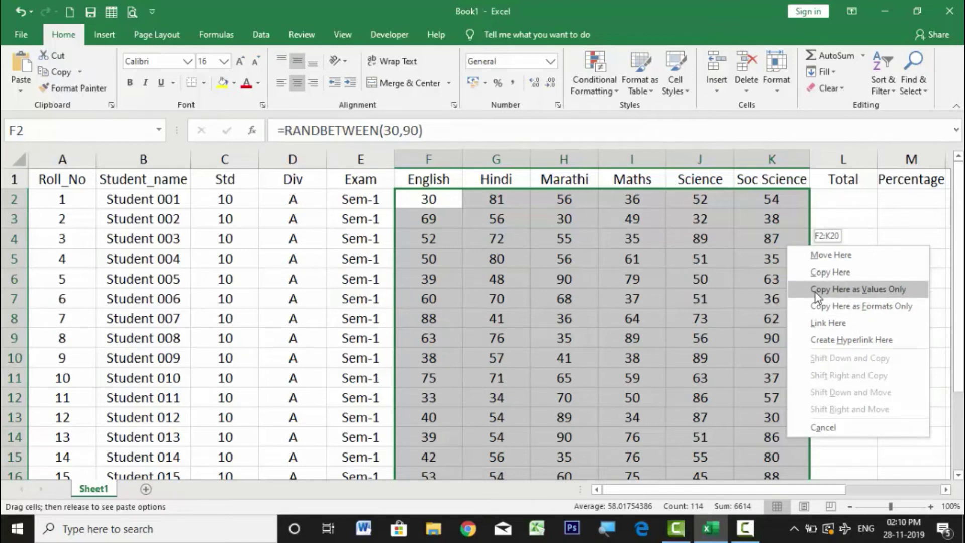
pyautogui.click(855, 289)
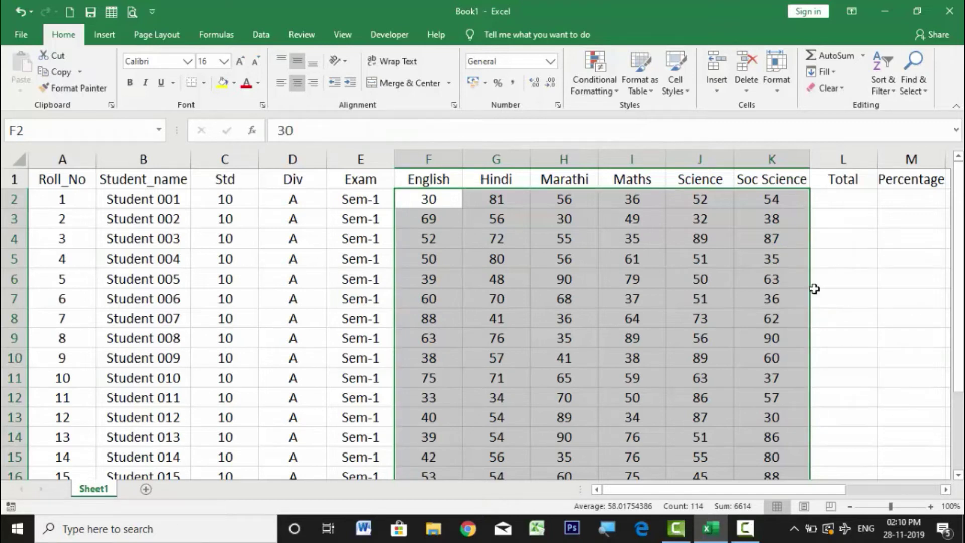
# Inspect several mark cells across the subject columns to check whether they hold plain values instead of formulas
pyautogui.click(437, 240)
pyautogui.click(431, 200)
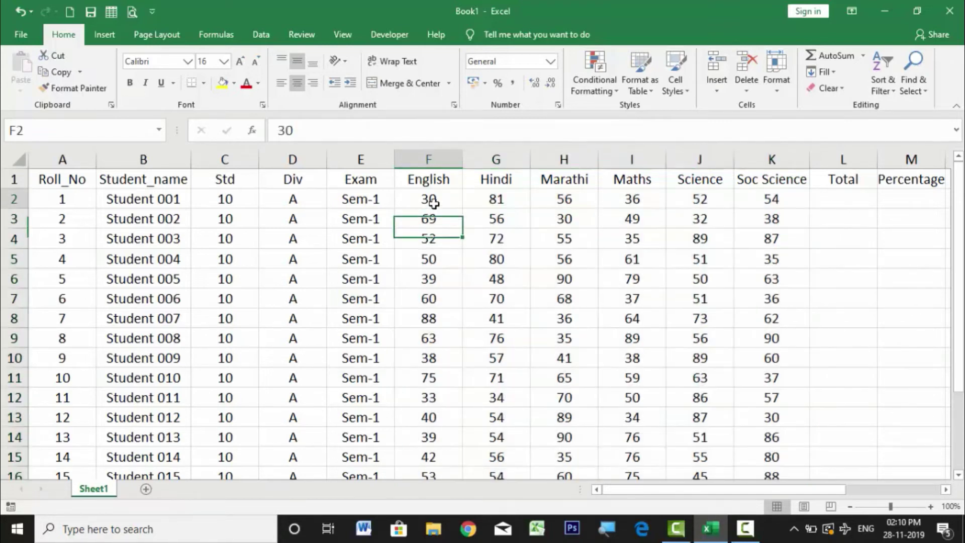
pyautogui.click(592, 207)
pyautogui.click(632, 200)
pyautogui.click(700, 202)
pyautogui.click(771, 201)
pyautogui.click(771, 278)
pyautogui.click(493, 278)
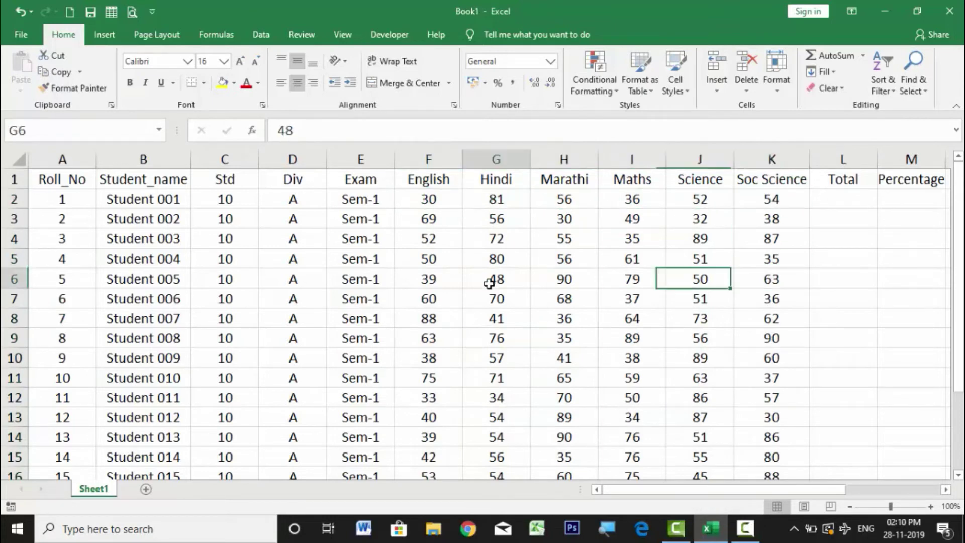
pyautogui.click(816, 281)
pyautogui.click(647, 282)
pyautogui.click(595, 314)
pyautogui.scroll(-3, 680, 327)
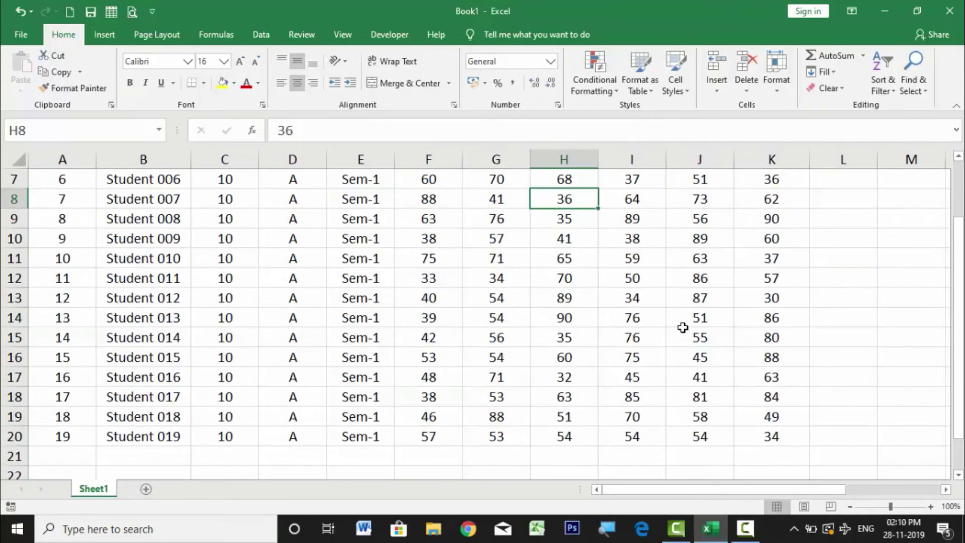
pyautogui.scroll(3, 682, 327)
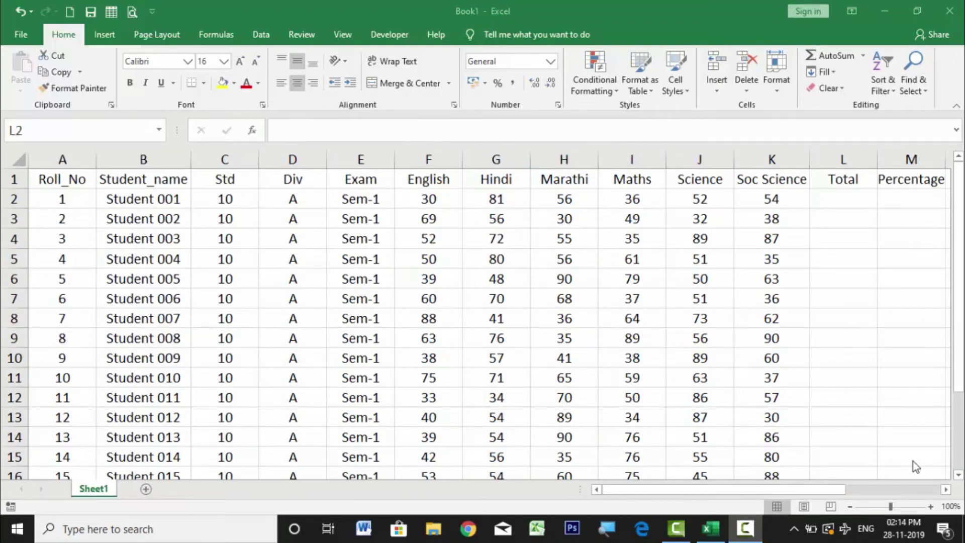
pyautogui.click(824, 494)
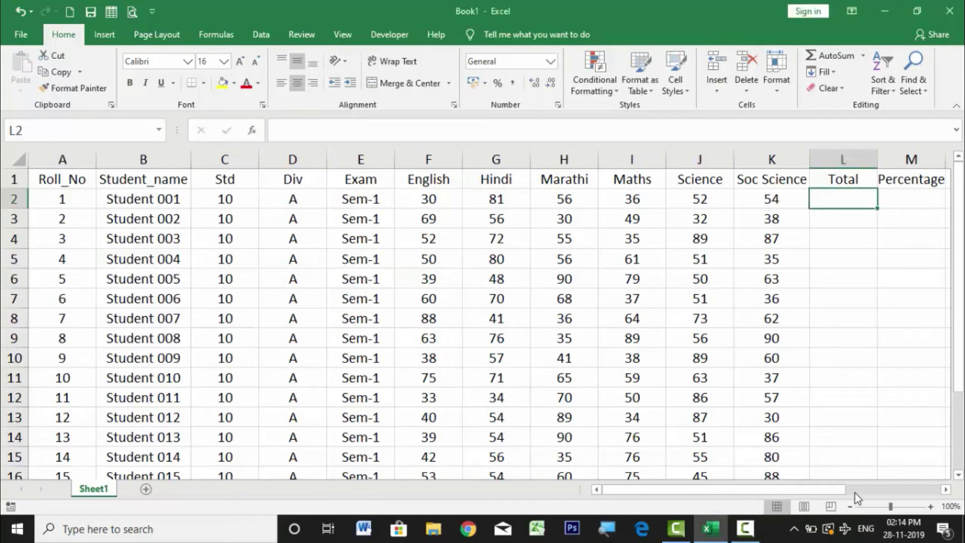
pyautogui.moveTo(856, 493); pyautogui.dragTo(867, 491)
pyautogui.click(765, 361)
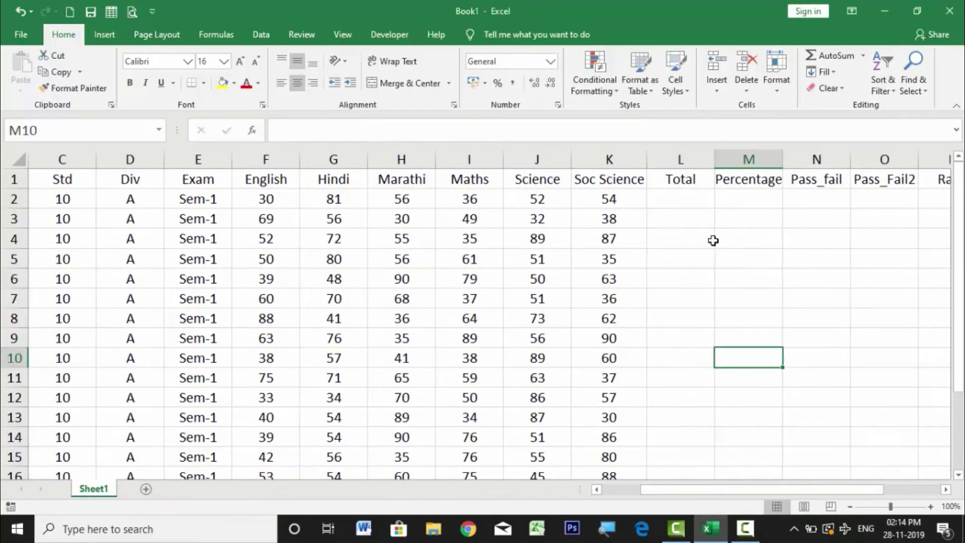
pyautogui.click(680, 186)
pyautogui.click(686, 201)
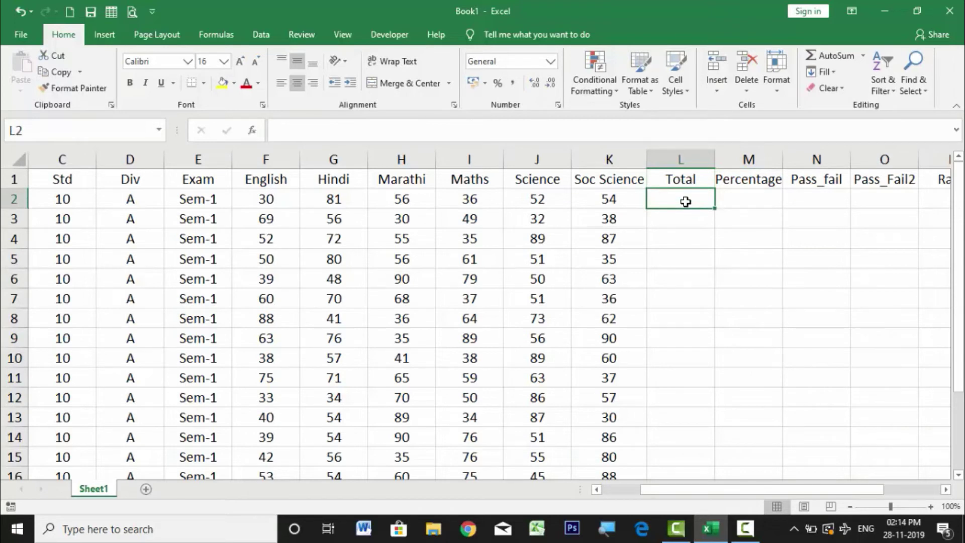
pyautogui.write('=')
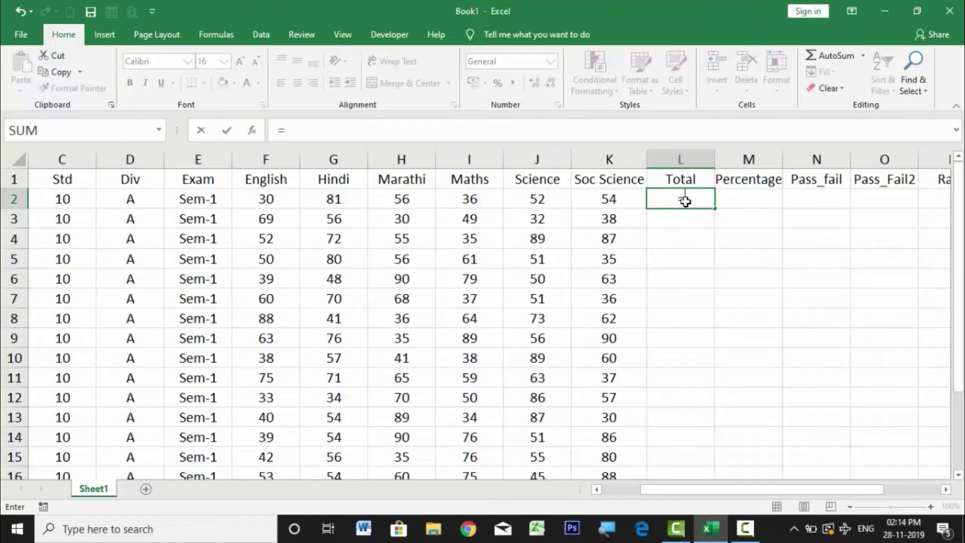
pyautogui.press('Left')
pyautogui.press('Left')
pyautogui.press('Left')
pyautogui.press('Left')
pyautogui.press('Left')
pyautogui.press('Left')
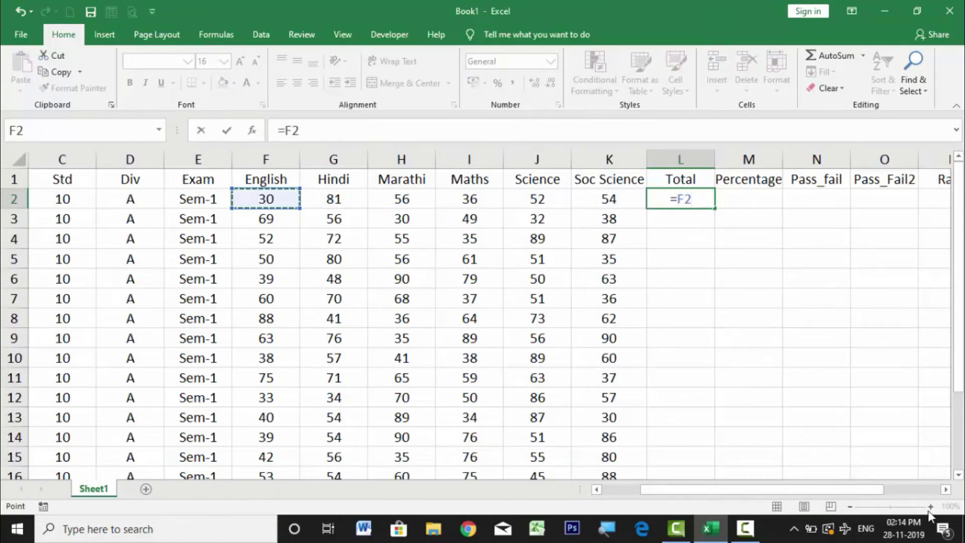
pyautogui.write('+')
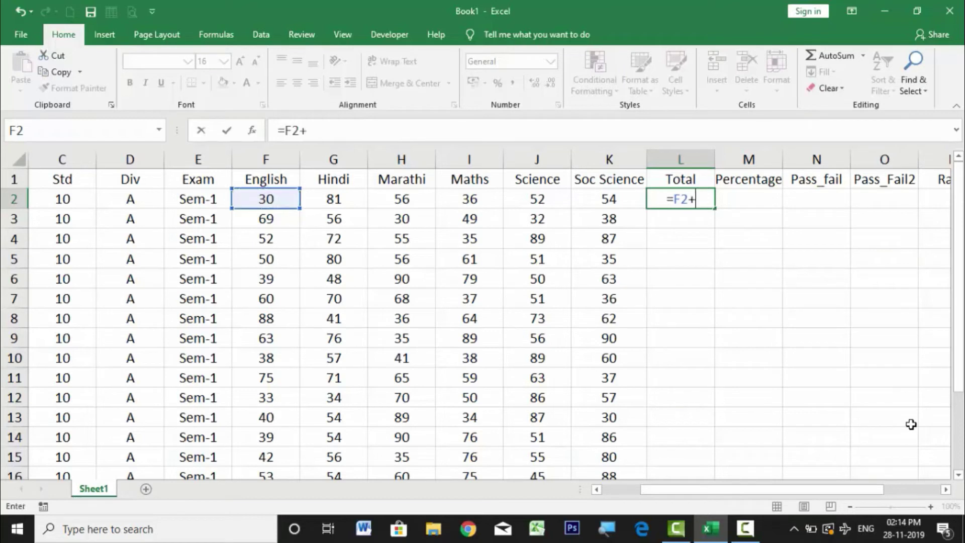
pyautogui.click(339, 200)
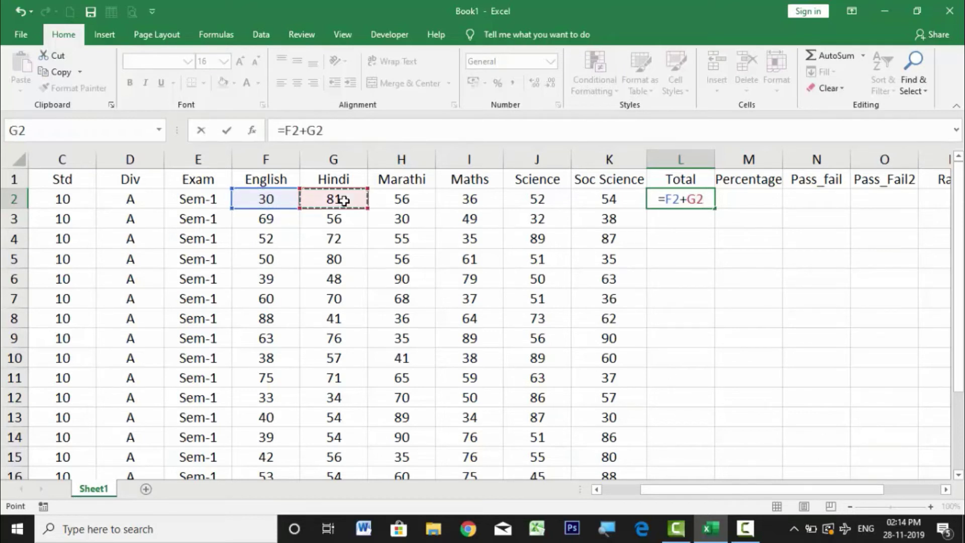
pyautogui.press('BackSpace')
pyautogui.press('BackSpace')
pyautogui.press('BackSpace')
pyautogui.press('BackSpace')
pyautogui.press('BackSpace')
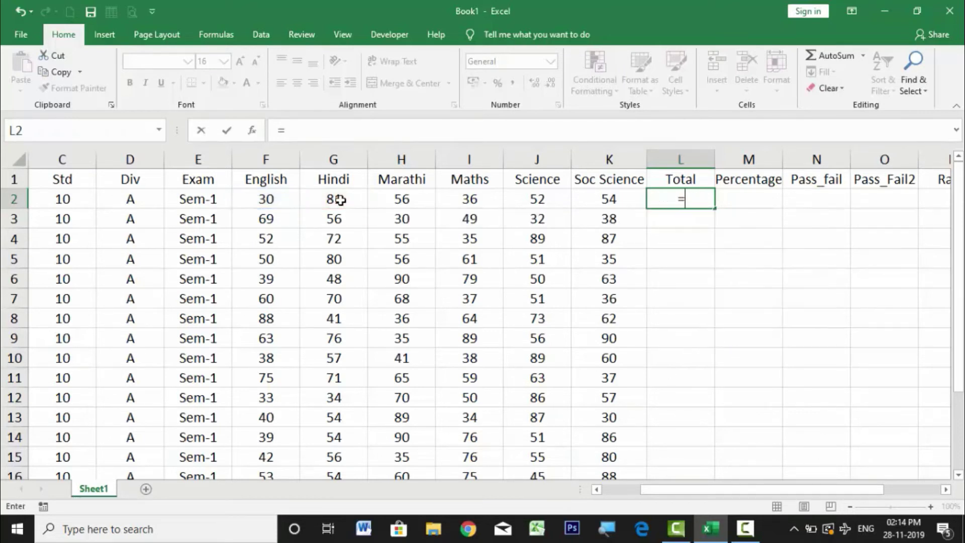
pyautogui.press('Escape')
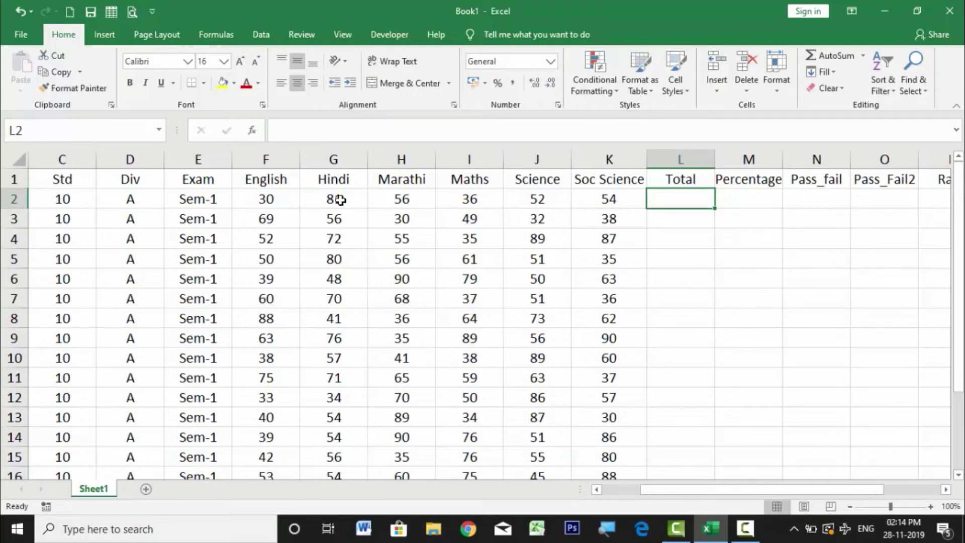
# Enter the formula =sum(F2:K2) in cell L2 to total the first student's six subject marks
pyautogui.write('=sum')
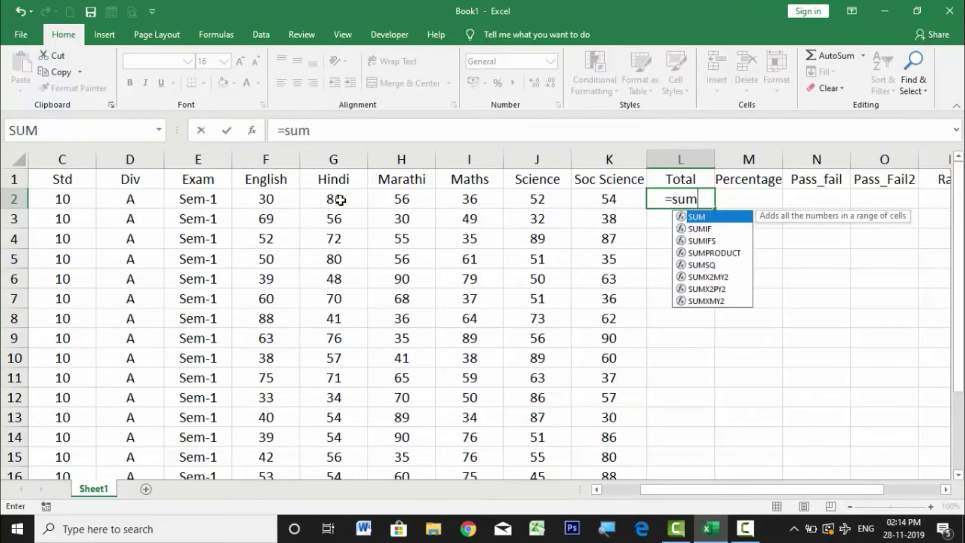
pyautogui.write('(')
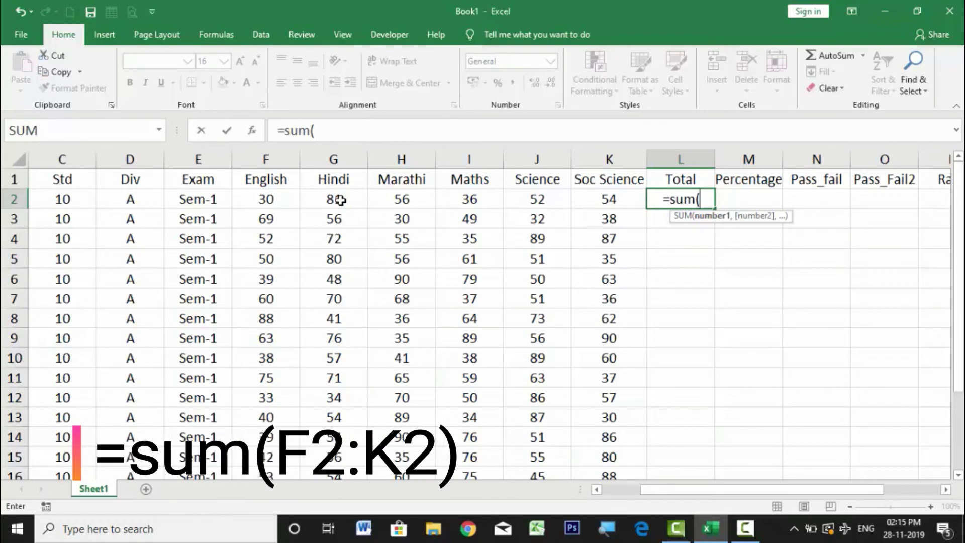
pyautogui.press('Left')
pyautogui.press('Left')
pyautogui.press('Left')
pyautogui.press('Left')
pyautogui.press('Left')
pyautogui.press('Left')
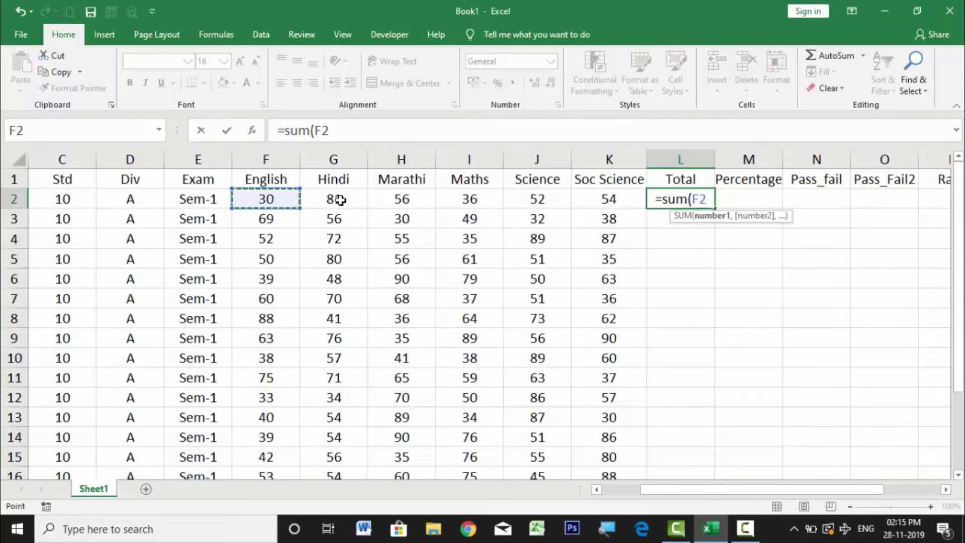
pyautogui.hotkey('shift', 'Right')
pyautogui.hotkey('shift', 'Right')
pyautogui.hotkey('shift', 'Right')
pyautogui.hotkey('shift', 'Right')
pyautogui.hotkey('shift', 'Right')
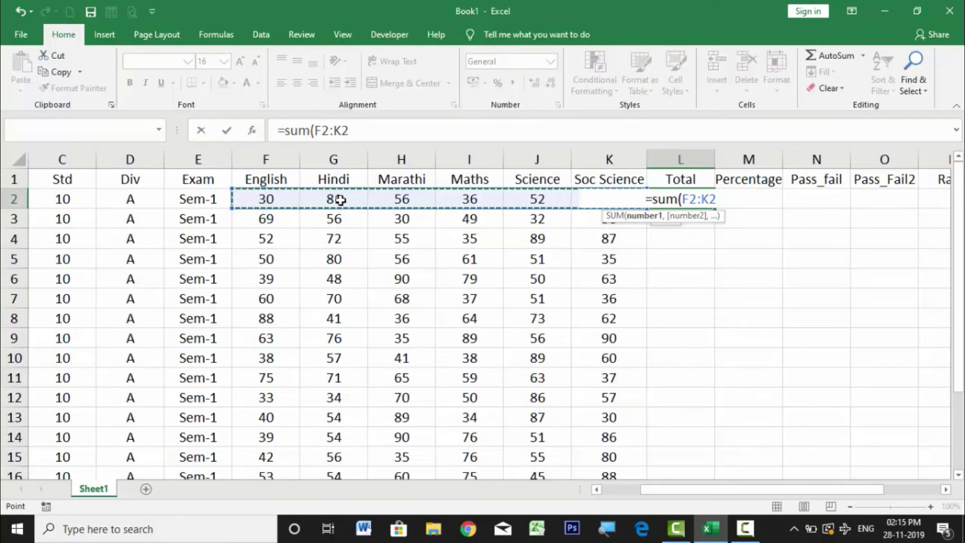
pyautogui.write(')')
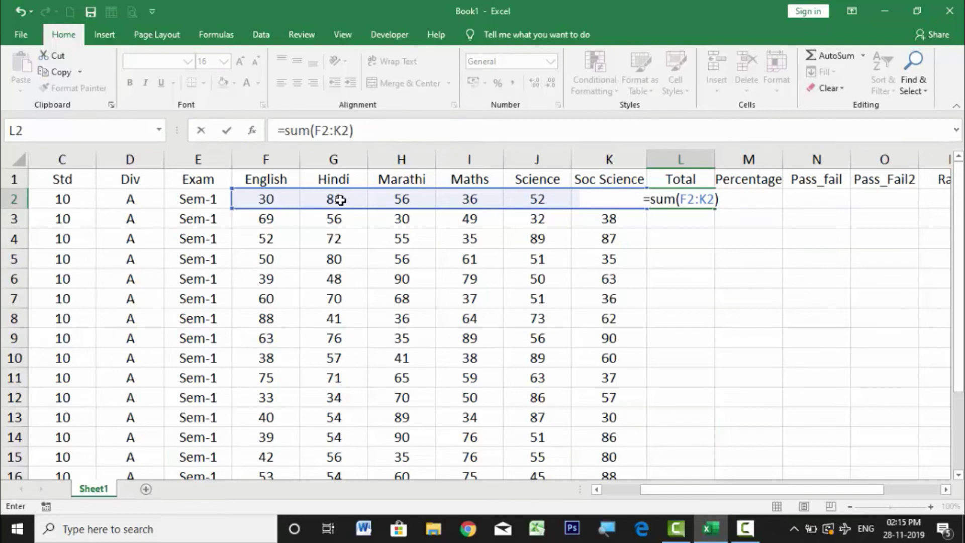
pyautogui.press('Return')
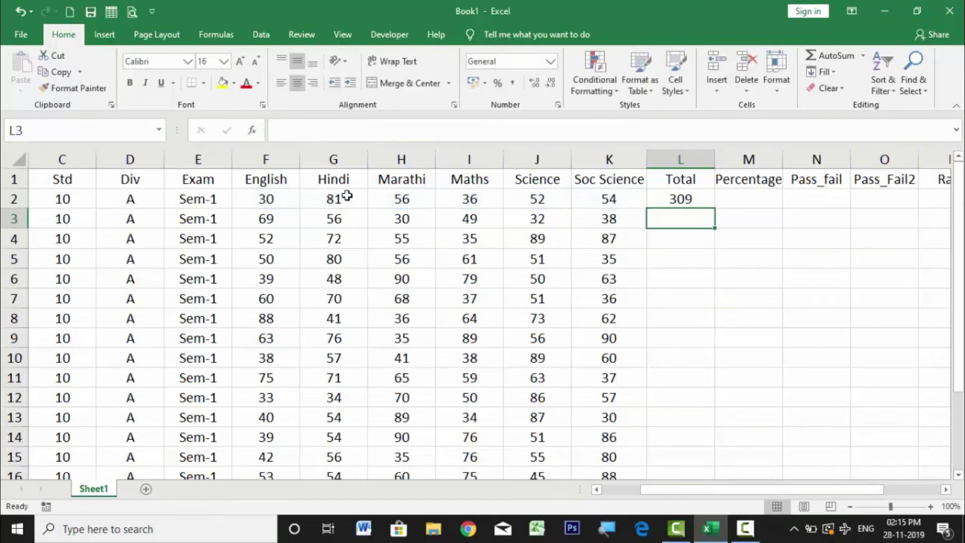
# Compare L2 with the marks in F2:K2, then fill the Total formula from L2 down to row 20
pyautogui.click(689, 201)
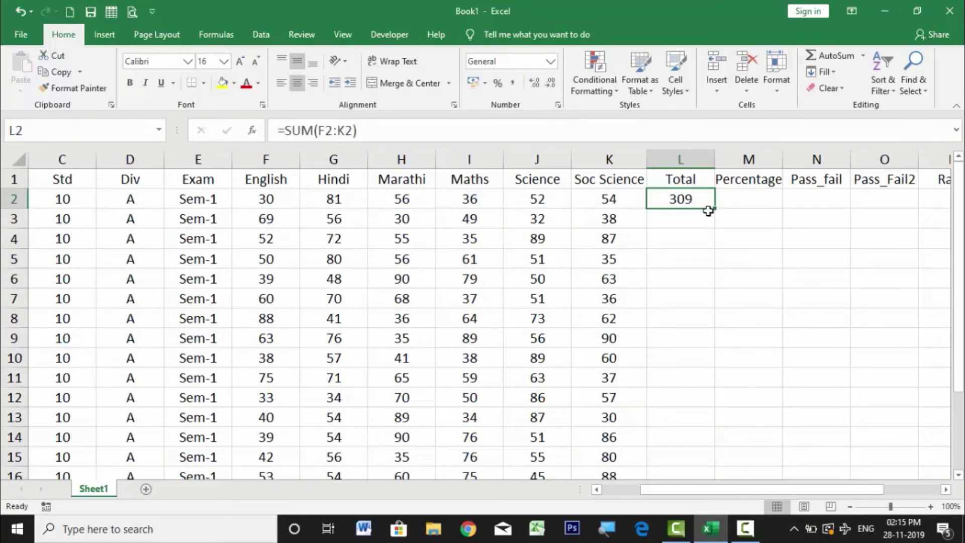
pyautogui.click(252, 202)
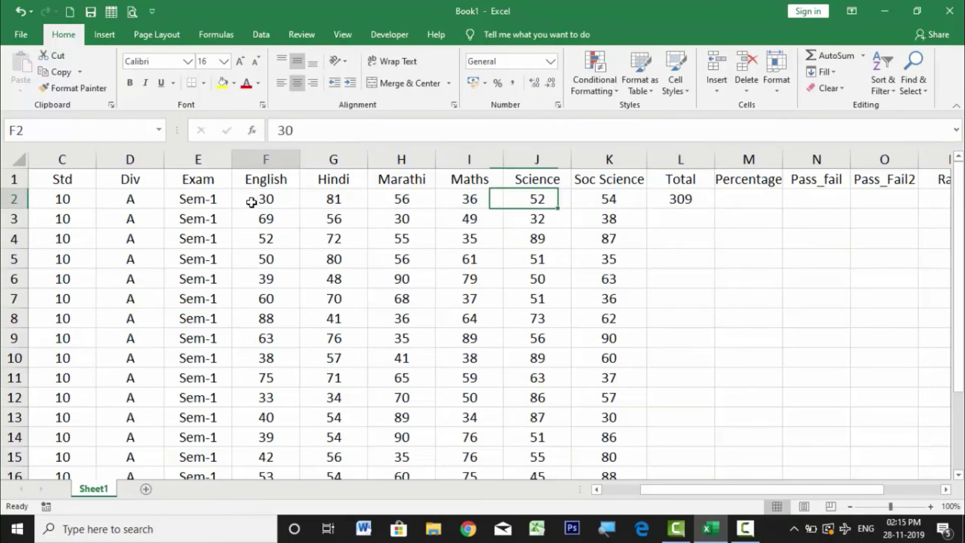
pyautogui.moveTo(251, 202); pyautogui.dragTo(593, 198)
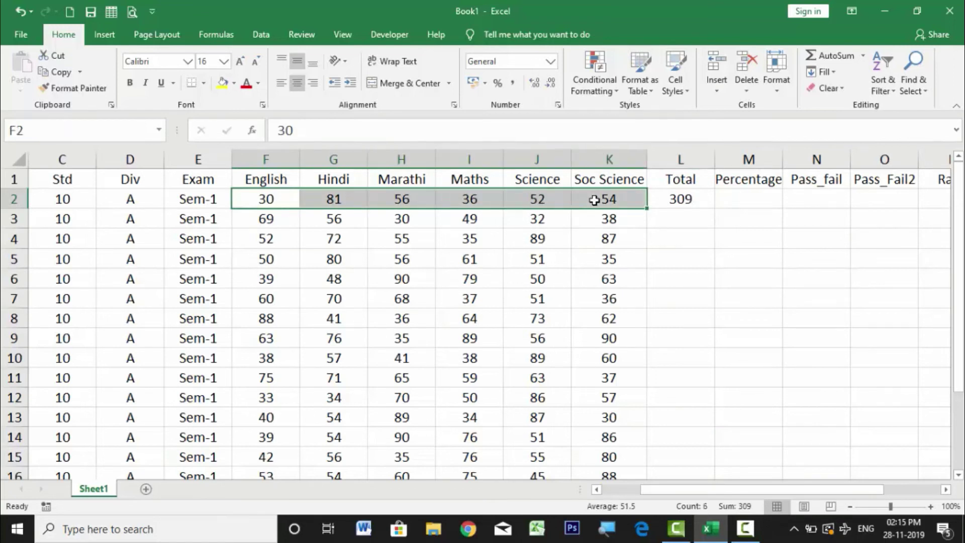
pyautogui.click(701, 203)
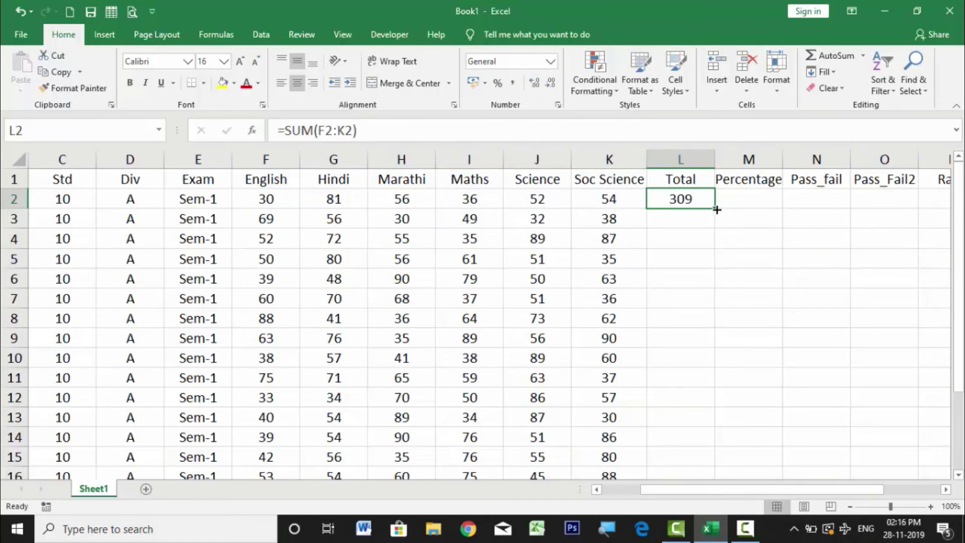
pyautogui.moveTo(717, 210); pyautogui.dragTo(704, 443)
pyautogui.scroll(2, 797, 413)
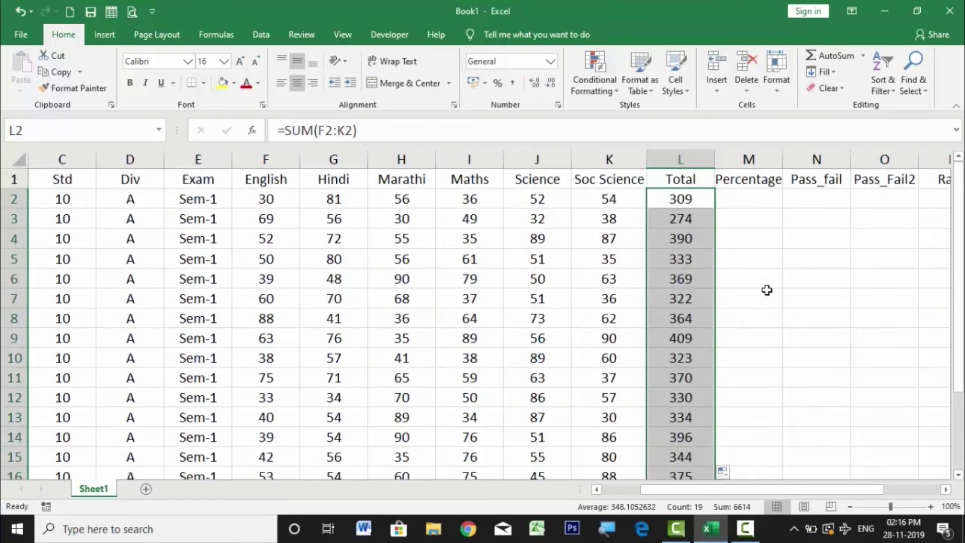
# Look across the empty result columns from Percentage to Grade in row 2, returning to M2
pyautogui.press('Right')
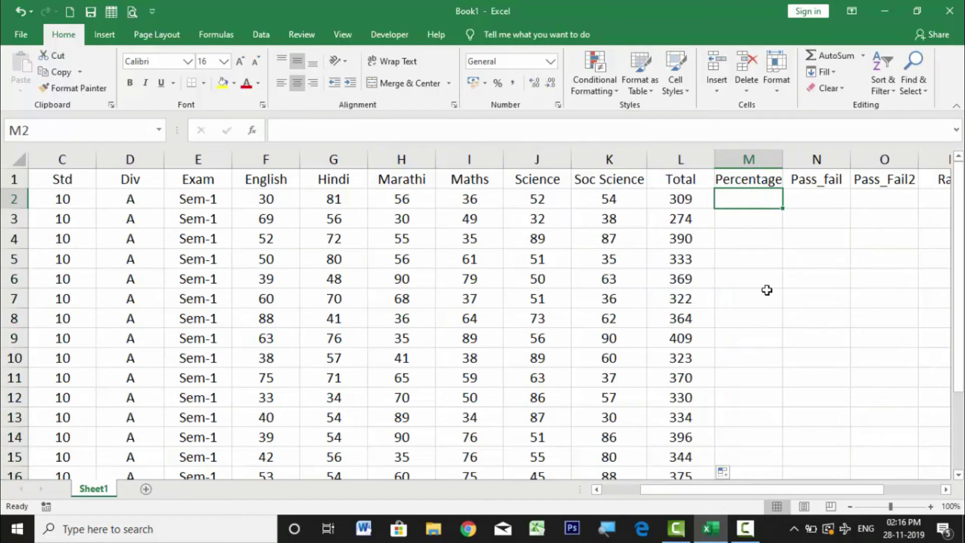
pyautogui.press('Right')
pyautogui.press('Right')
pyautogui.press('Right')
pyautogui.press('Right')
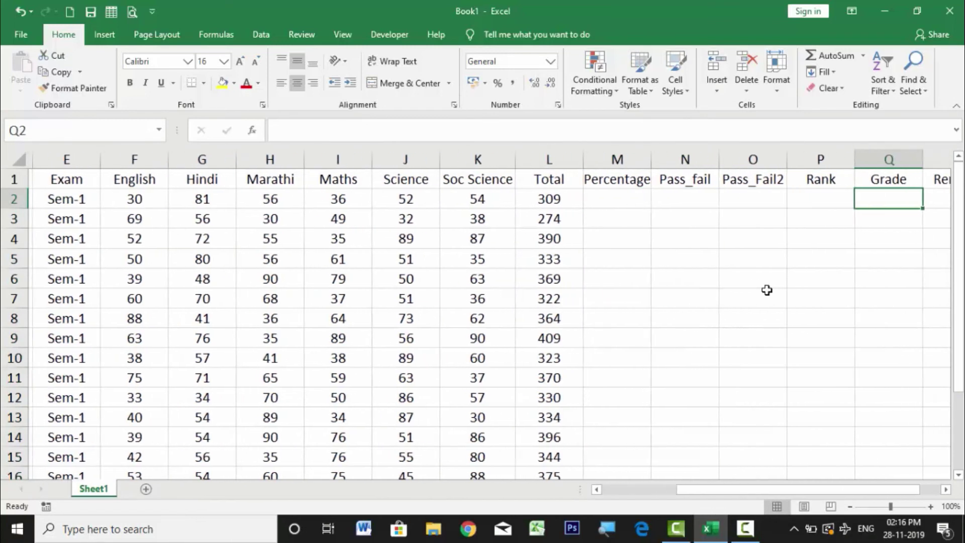
pyautogui.press('Left')
pyautogui.press('Left')
pyautogui.press('Left')
pyautogui.press('Left')
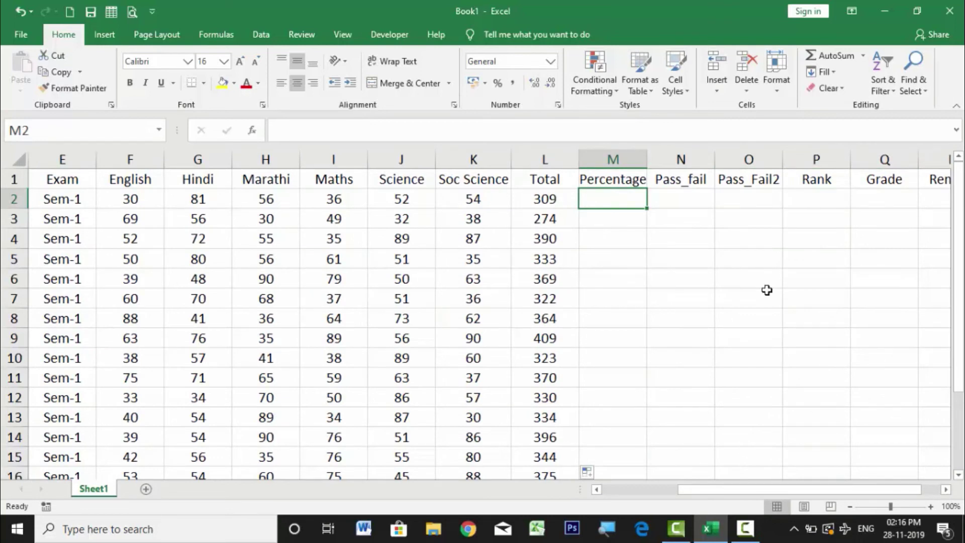
# Enter the formula =L2/600 in cell M2 to calculate the first student's percentage from the total
pyautogui.write('=')
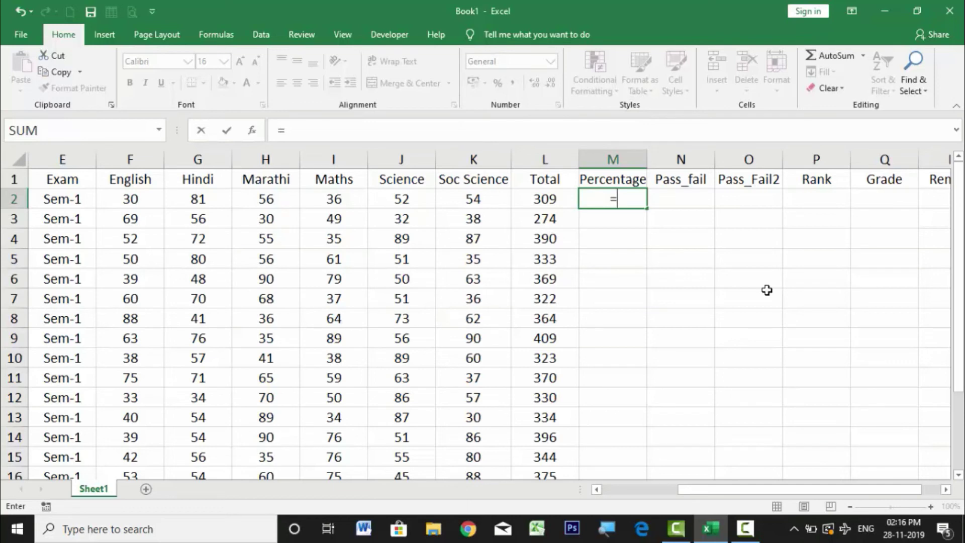
pyautogui.press('Left')
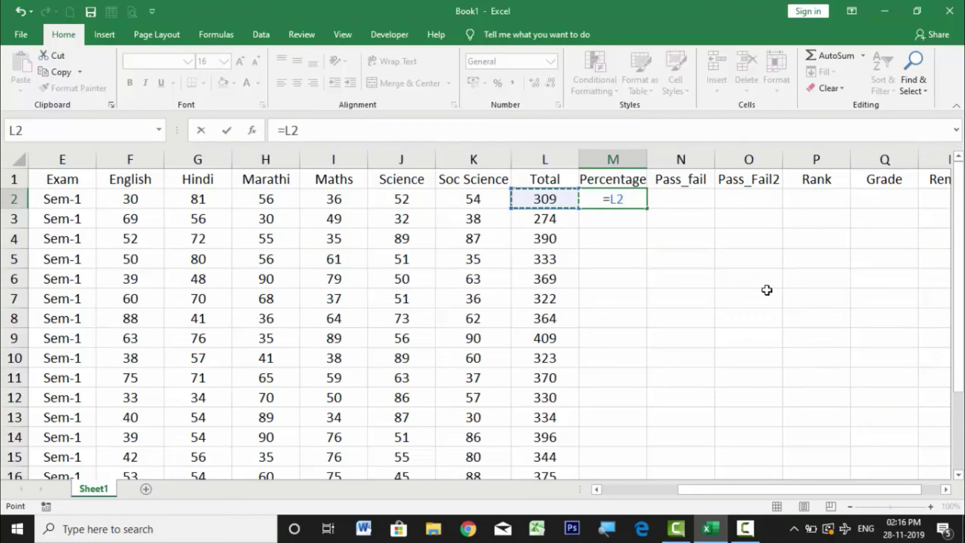
pyautogui.write('/600')
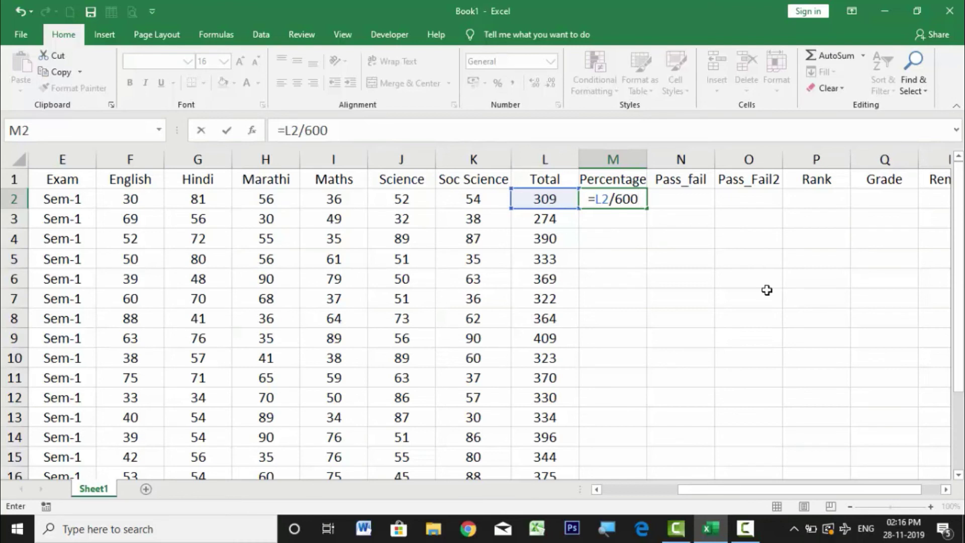
pyautogui.press('Return')
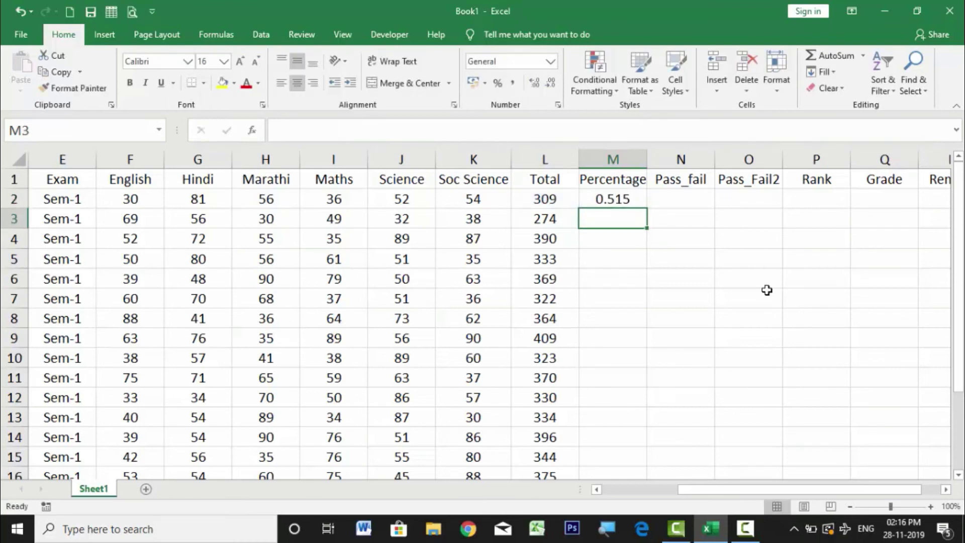
# Format cell M2 as a percentage with two decimal places
pyautogui.click(613, 199)
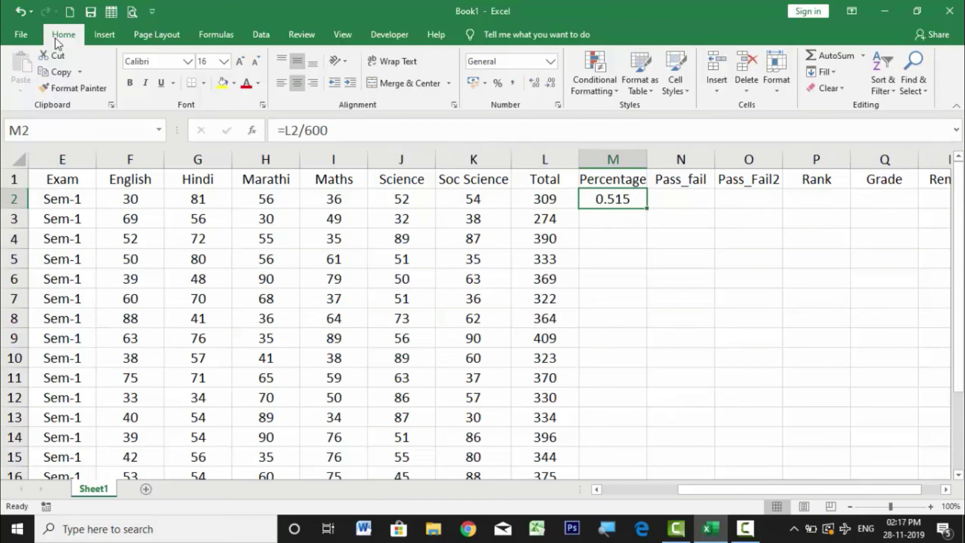
pyautogui.click(499, 80)
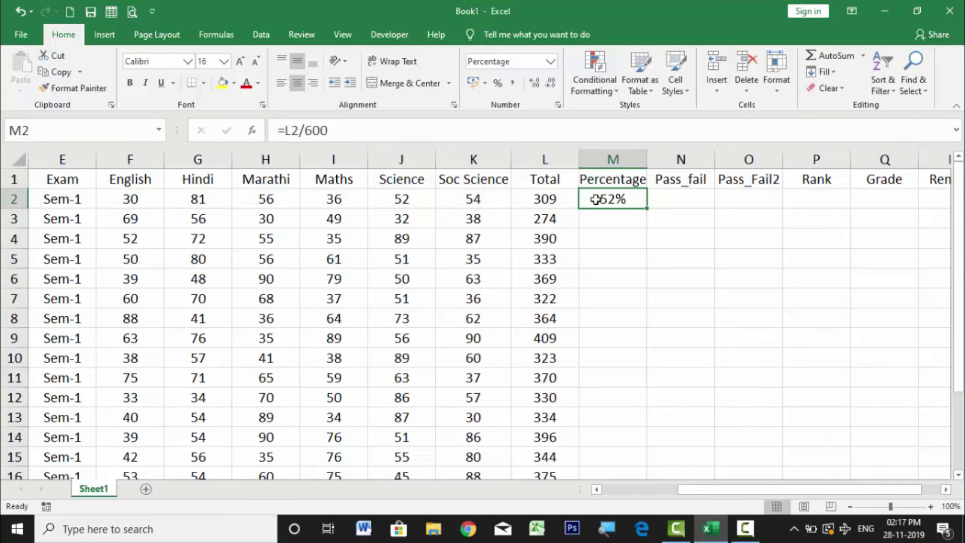
pyautogui.click(536, 82)
pyautogui.click(536, 82)
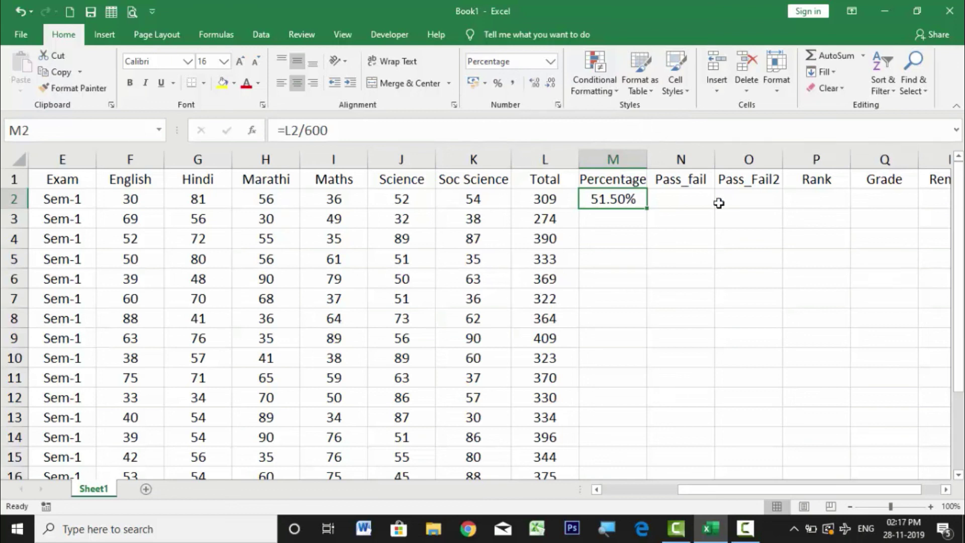
# Fill the Percentage formula from M2 down to row 20, check the column's last rows and select N2
pyautogui.doubleClick(647, 206)
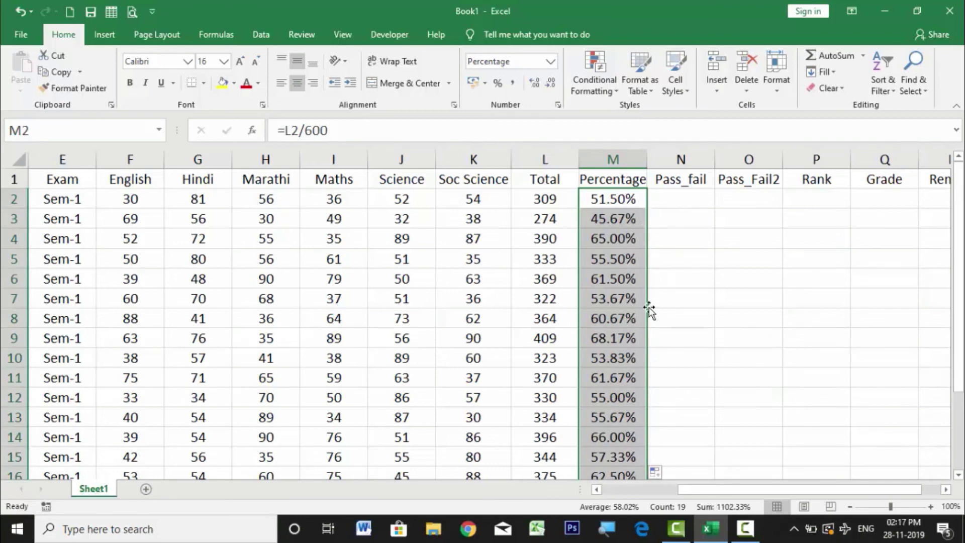
pyautogui.scroll(-3, 656, 432)
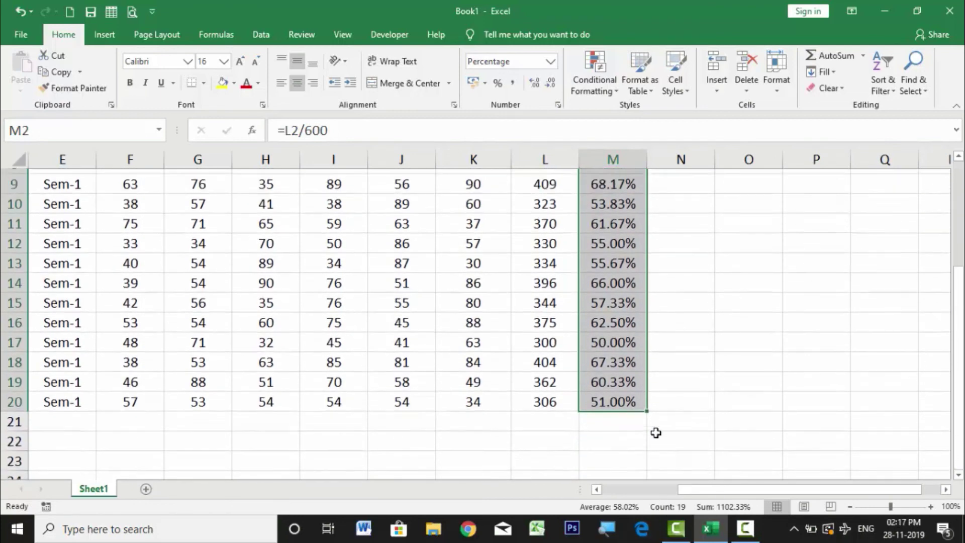
pyautogui.scroll(3, 655, 431)
pyautogui.click(681, 200)
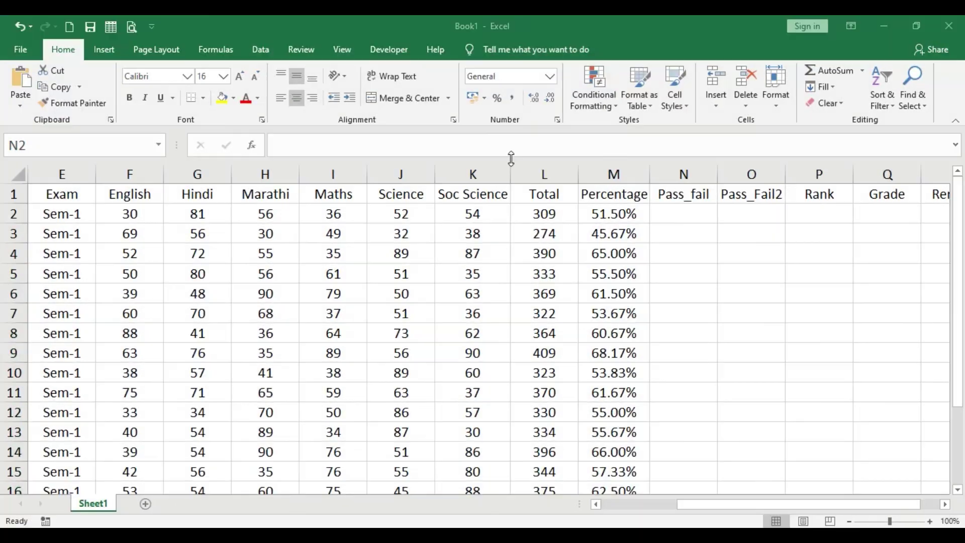